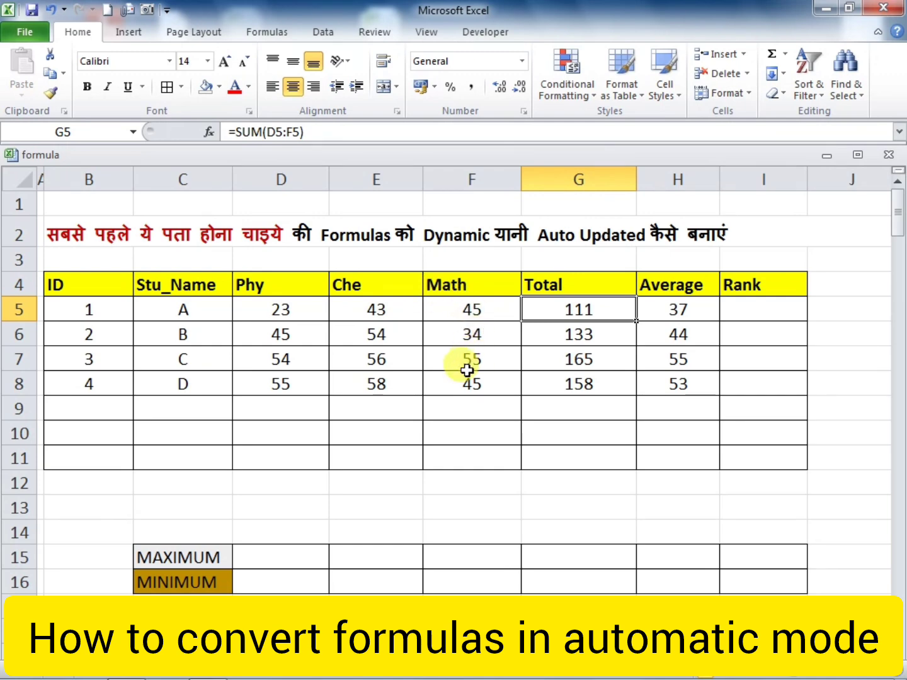
Add a student record in row 9 with ID 5, name E, Phy 65, Che 78 and Math 56
click(651, 308)
click(580, 310)
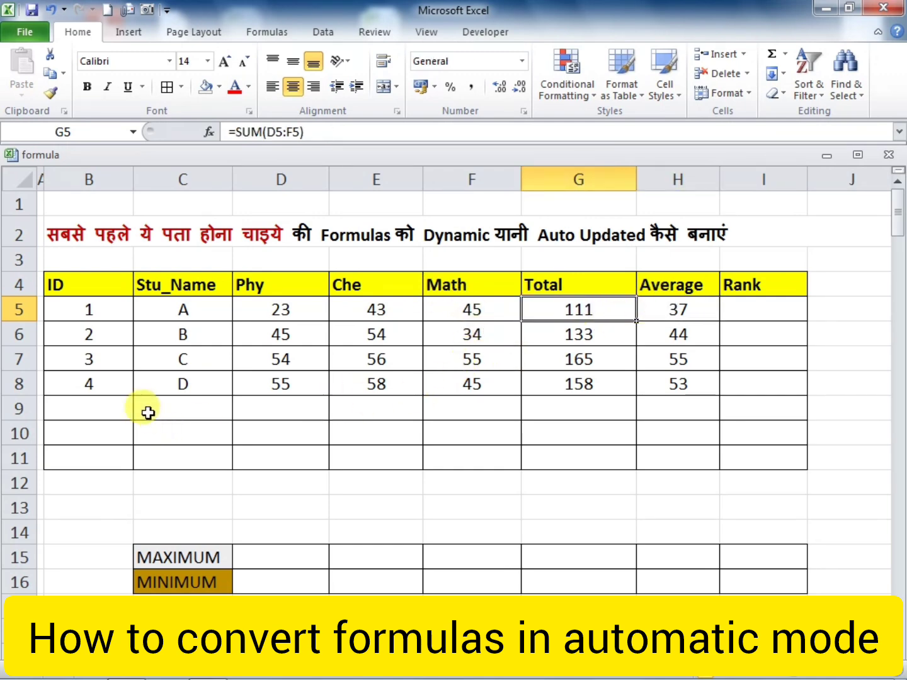
click(114, 411)
text(5)
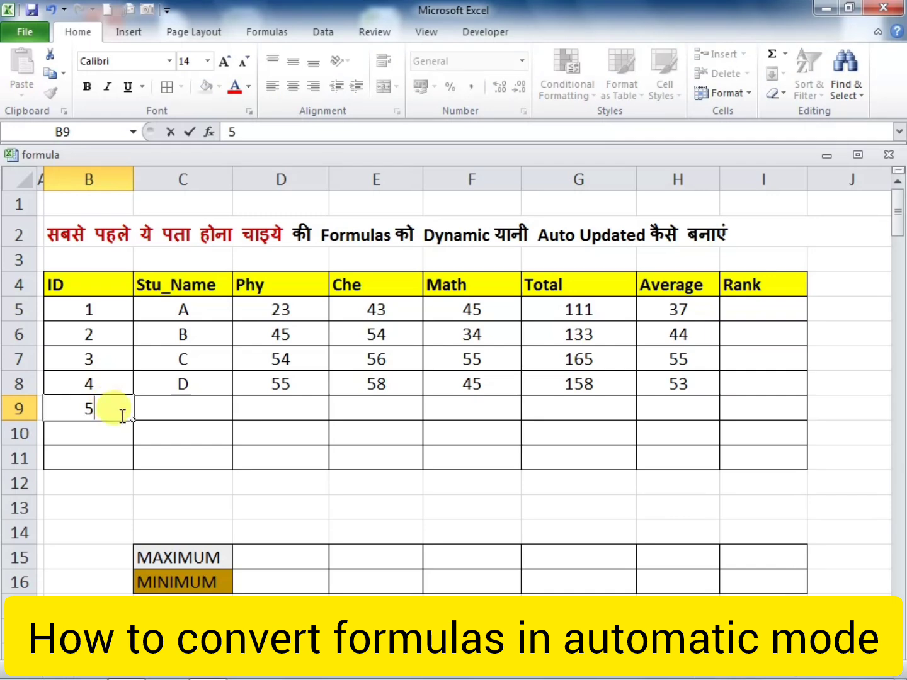
click(178, 405)
text(E)
click(258, 402)
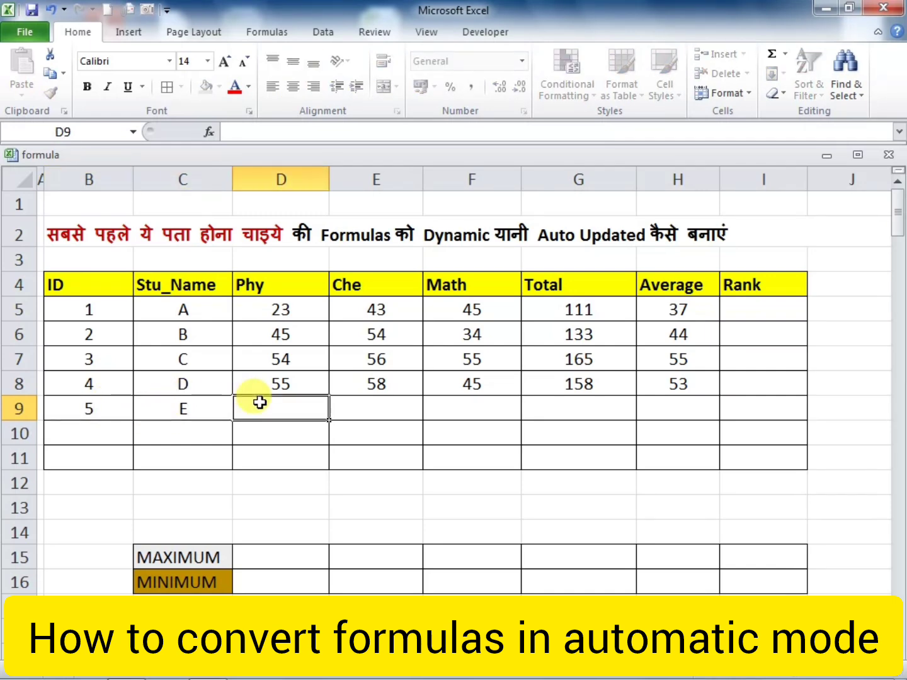
text(65)
click(357, 404)
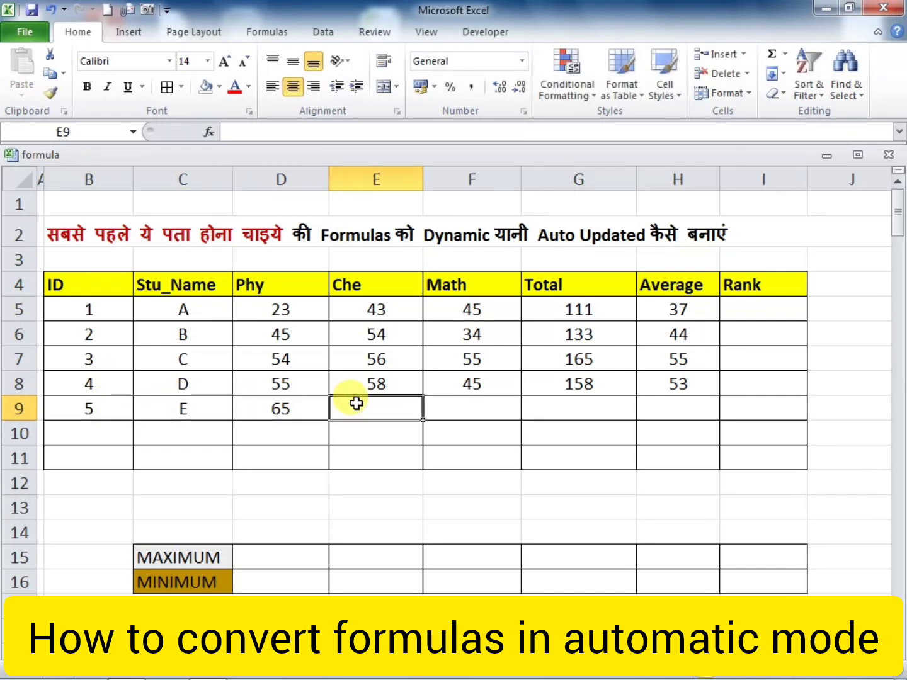
text(78)
click(456, 403)
text(56)
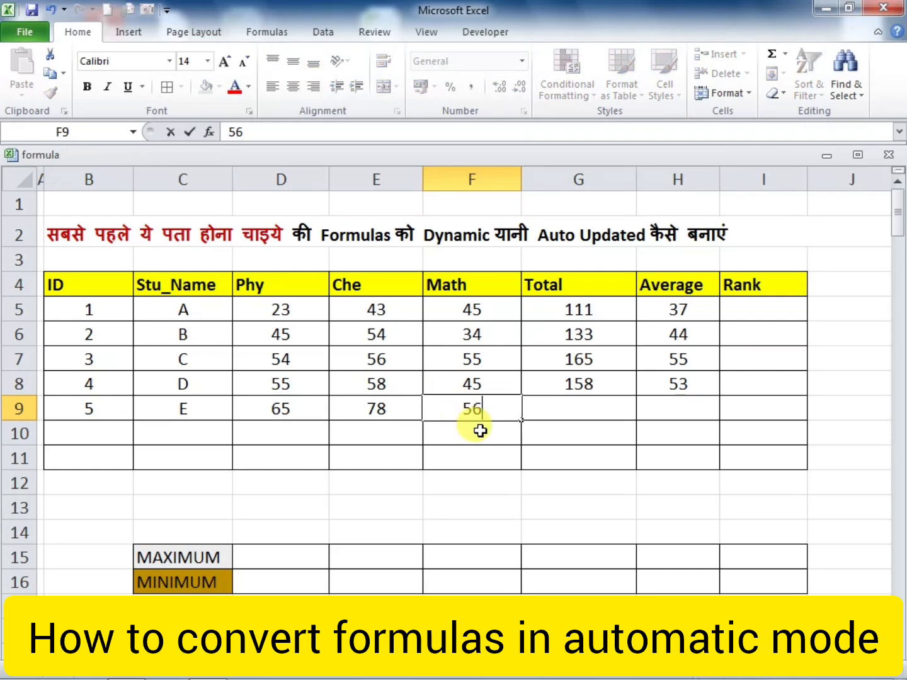
click(486, 432)
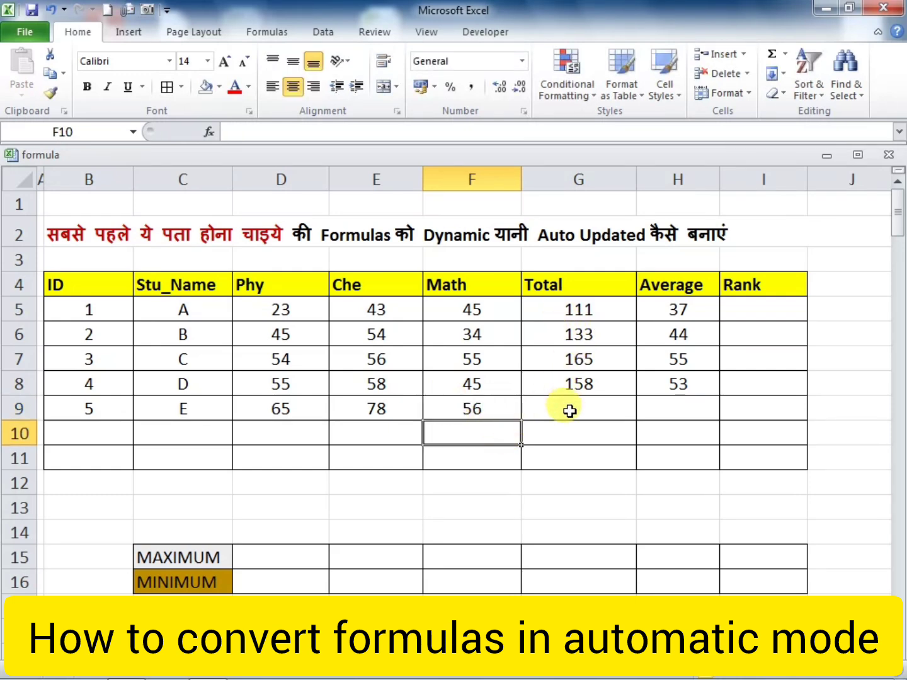
Copy the Total and Average formulas from row 8 down to row 9
click(549, 383)
click(556, 409)
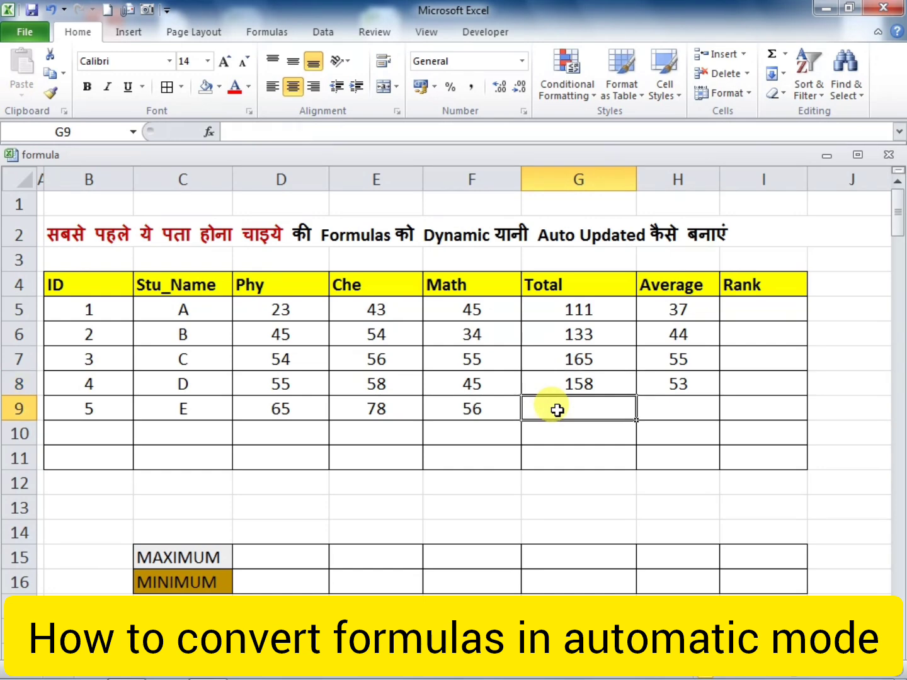
click(669, 403)
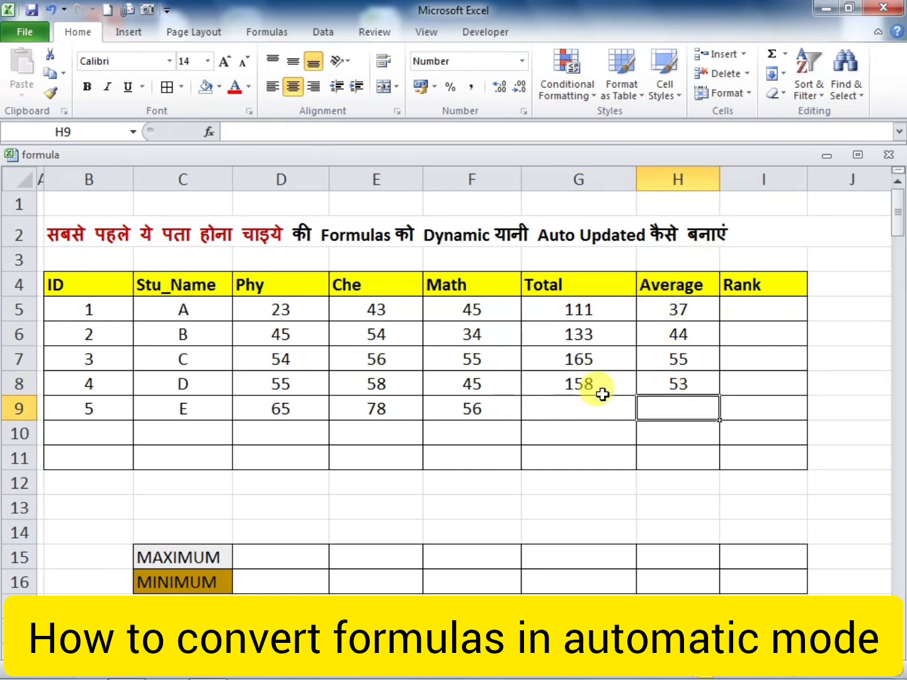
click(622, 388)
drag(635, 395, 641, 416)
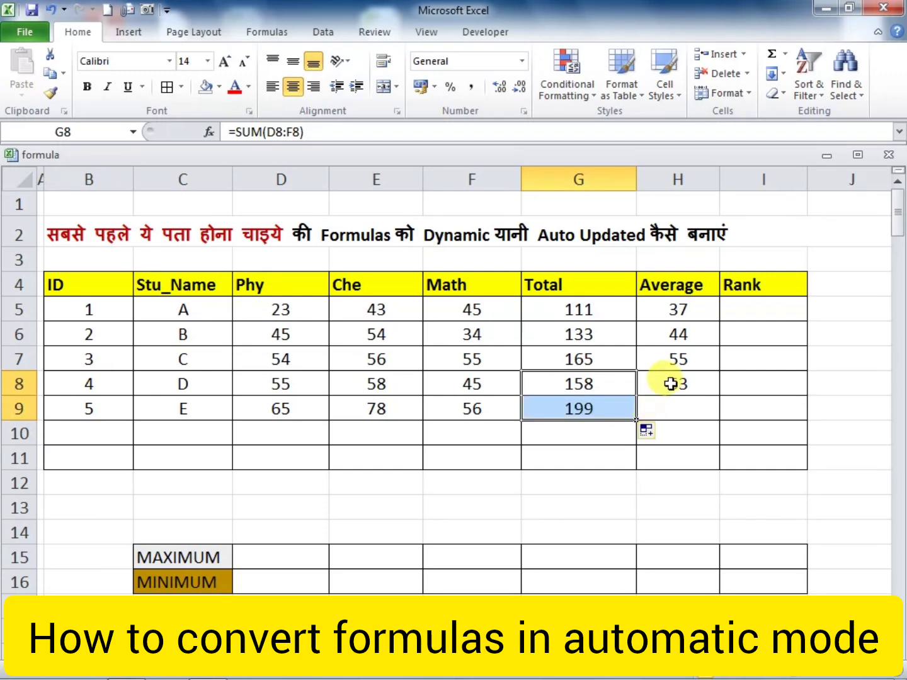
click(668, 382)
drag(718, 395, 720, 417)
click(697, 440)
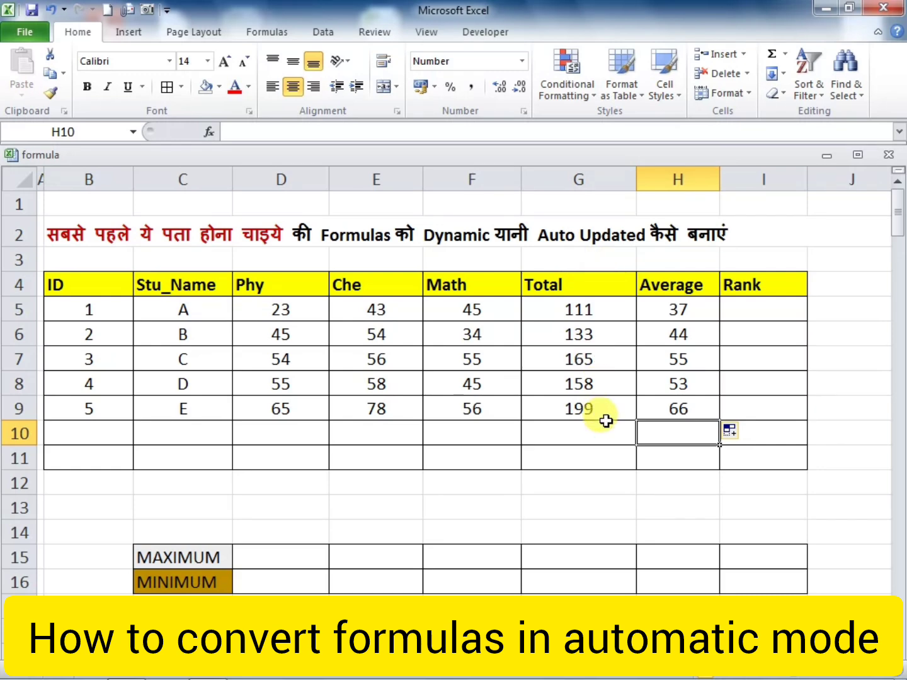
Convert the range B4:I9 into a table that has headers
drag(89, 284, 729, 403)
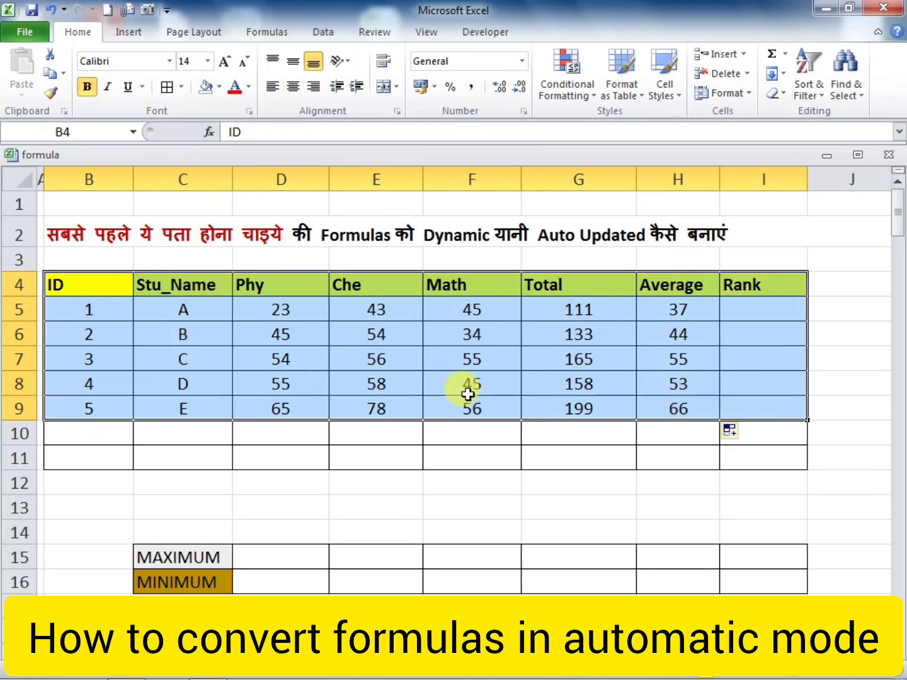
key(ctrl+t)
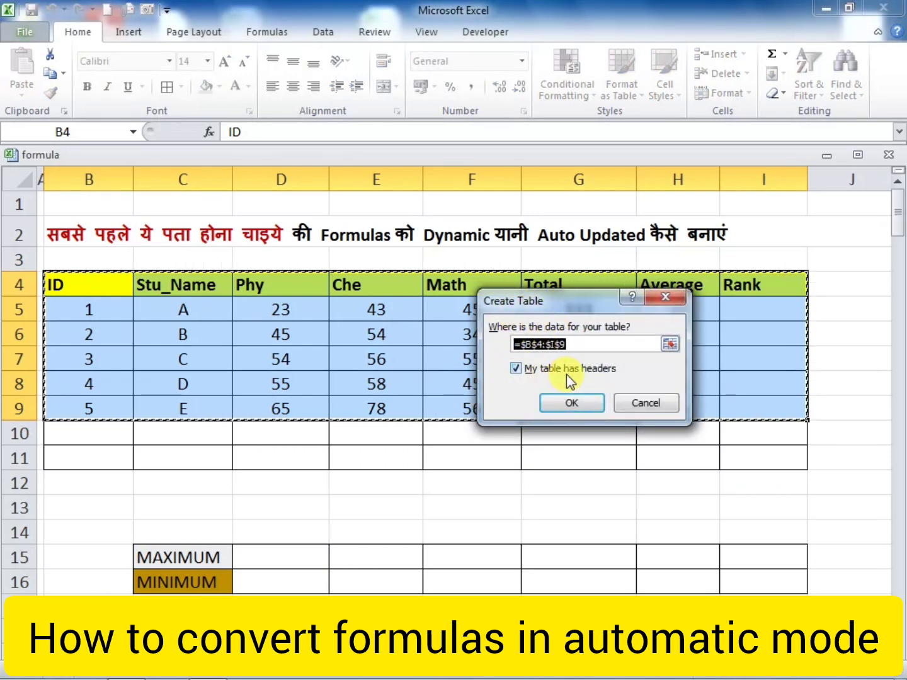
click(581, 401)
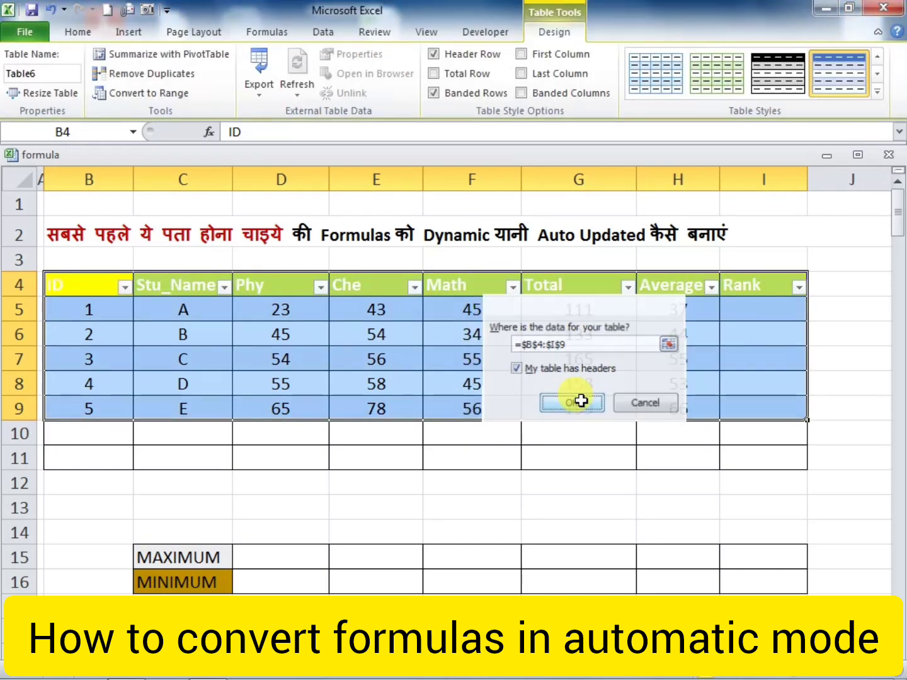
click(520, 365)
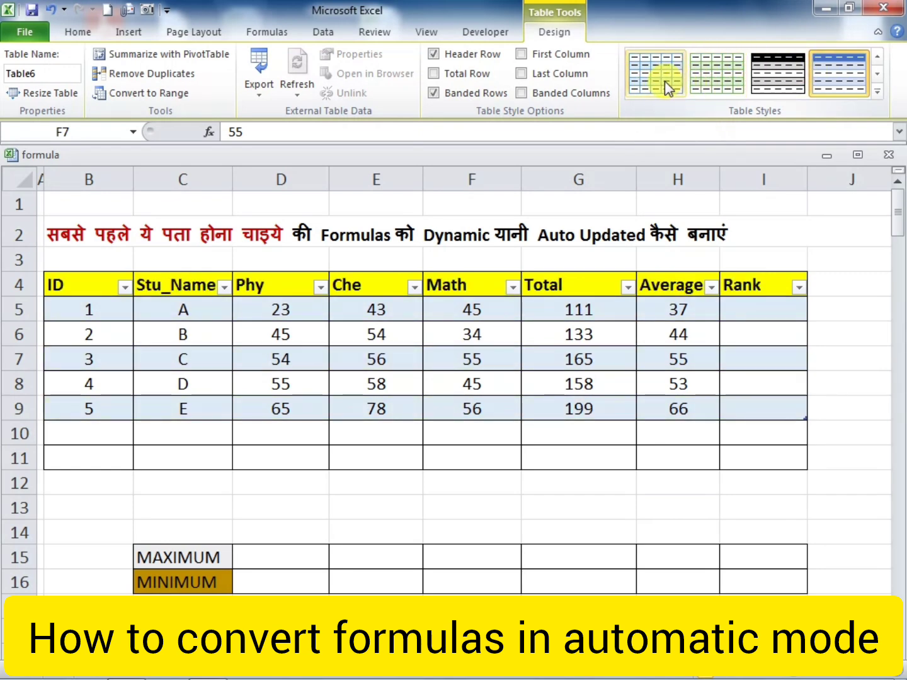
click(467, 454)
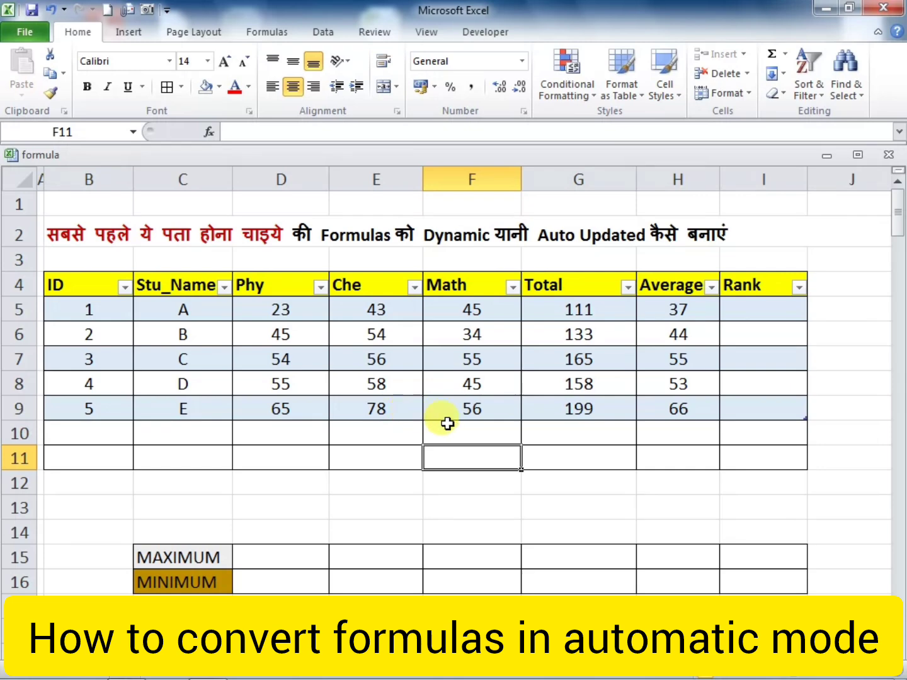
Add a student record directly below the table in row 10 with ID 6, name F, Phy 85, Che 86 and Math 56
click(118, 428)
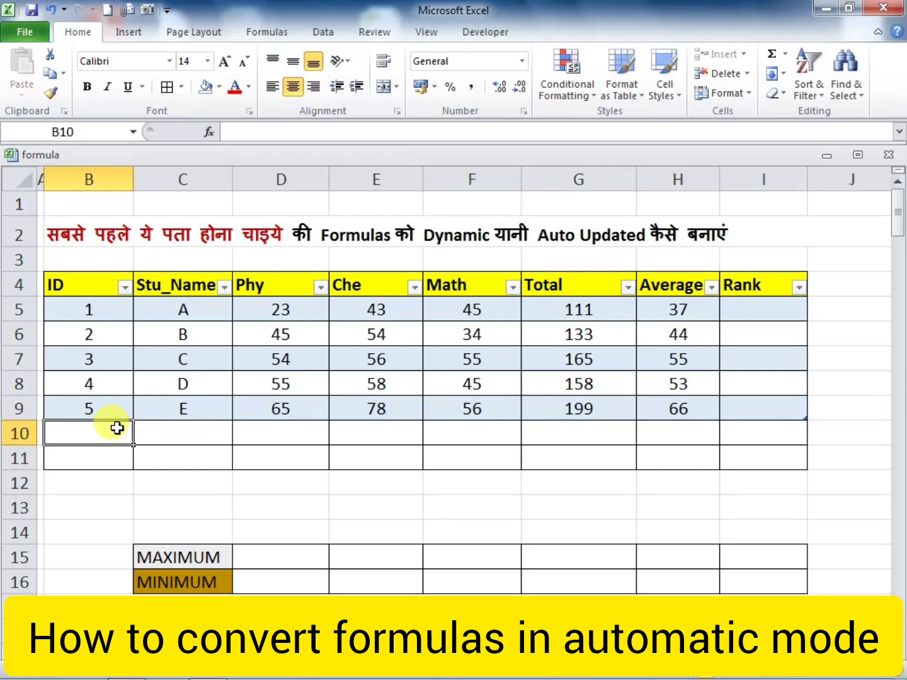
text(6)
click(182, 434)
text(F)
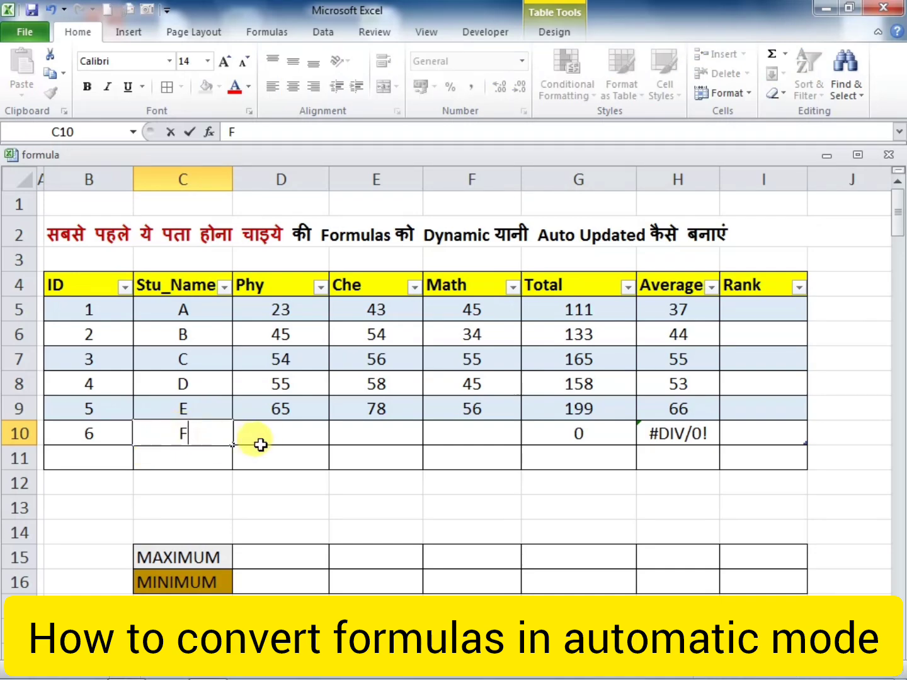
click(272, 435)
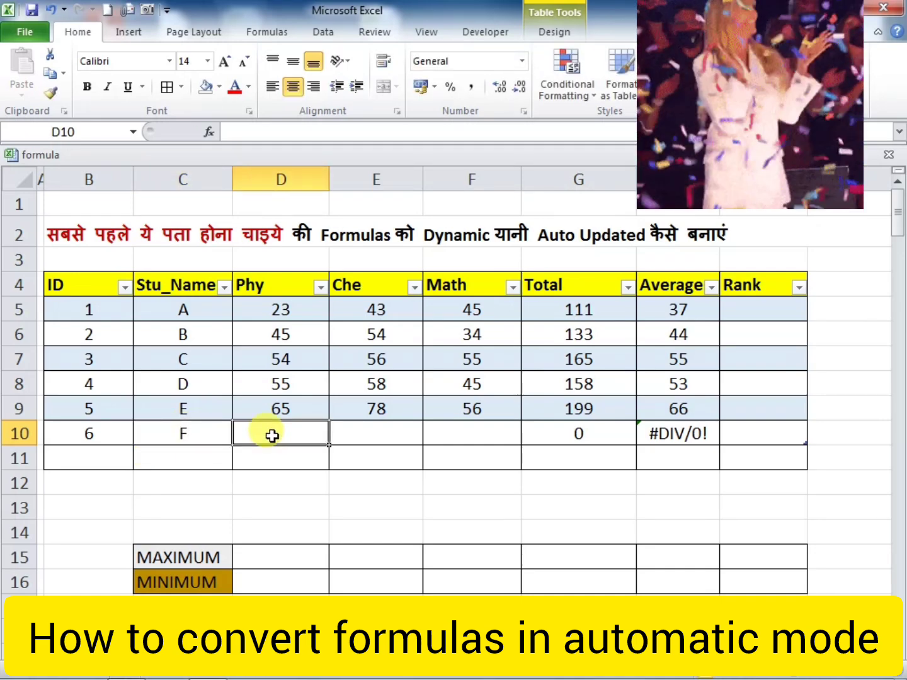
text(85)
click(350, 434)
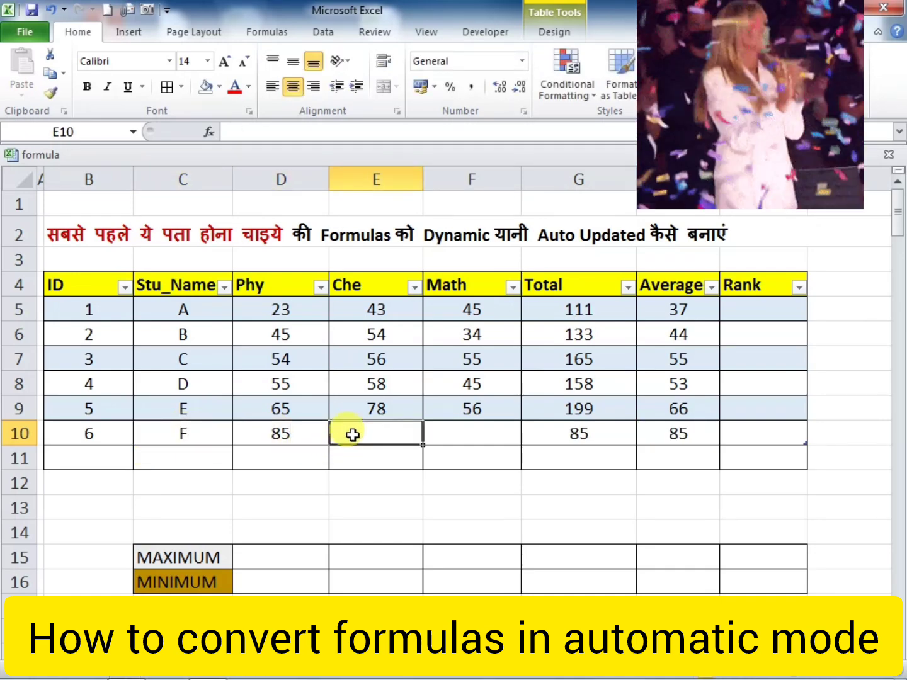
text(86)
click(469, 434)
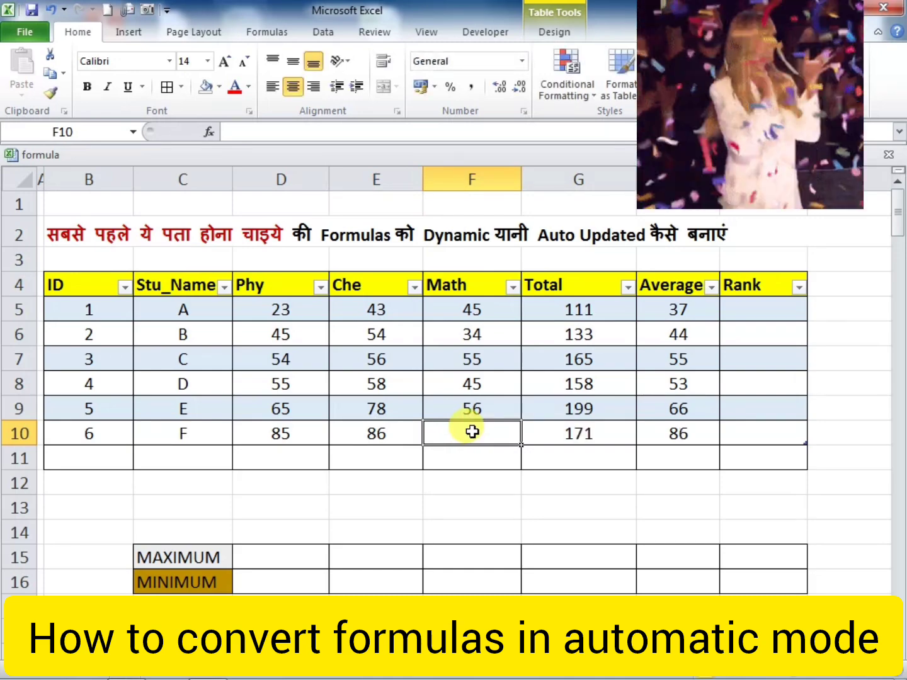
text(56)
click(554, 431)
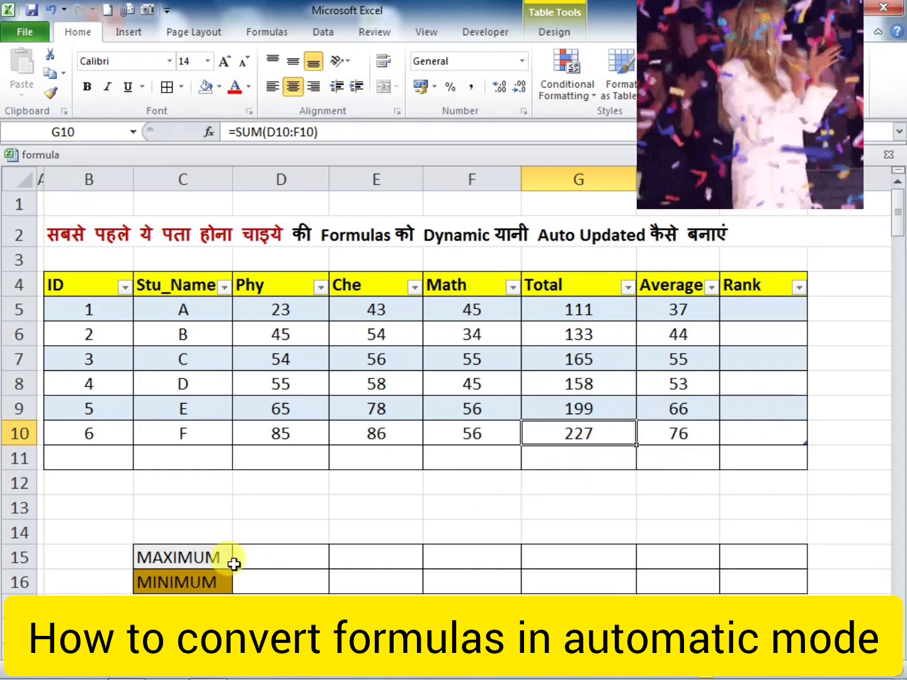
Enter =MAX(Table6[Phy]) in the MAXIMUM row at D15 and fill it across to I15
click(256, 559)
text(=)
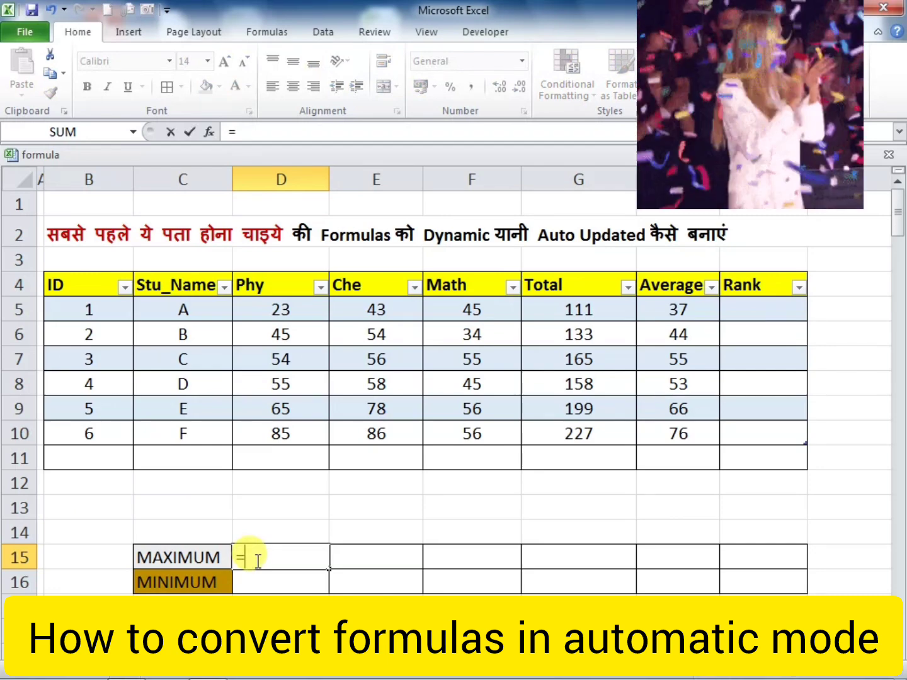
text(MAX()
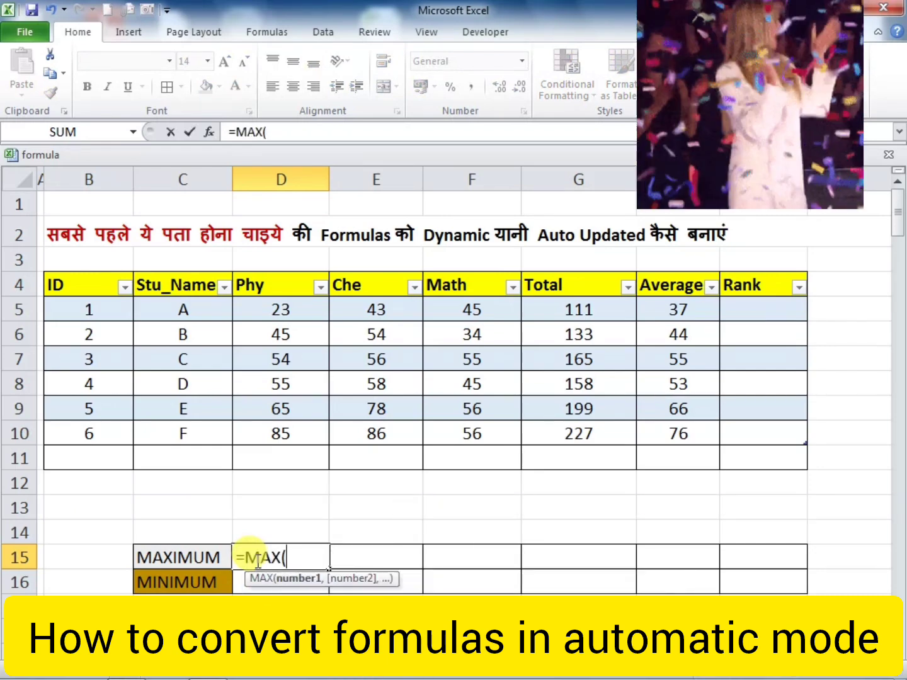
drag(282, 311, 301, 432)
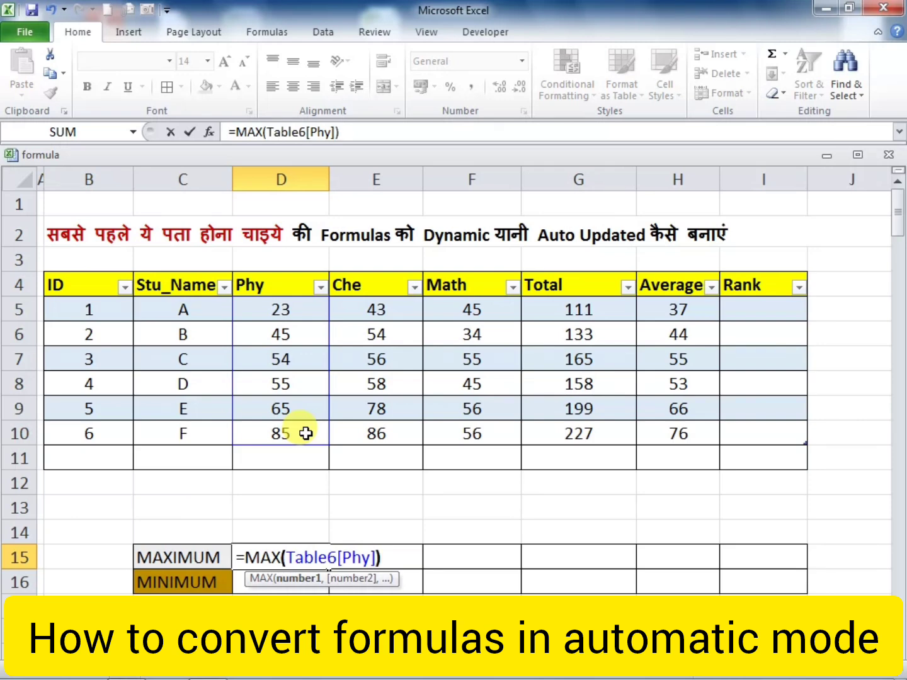
key(Return)
click(315, 558)
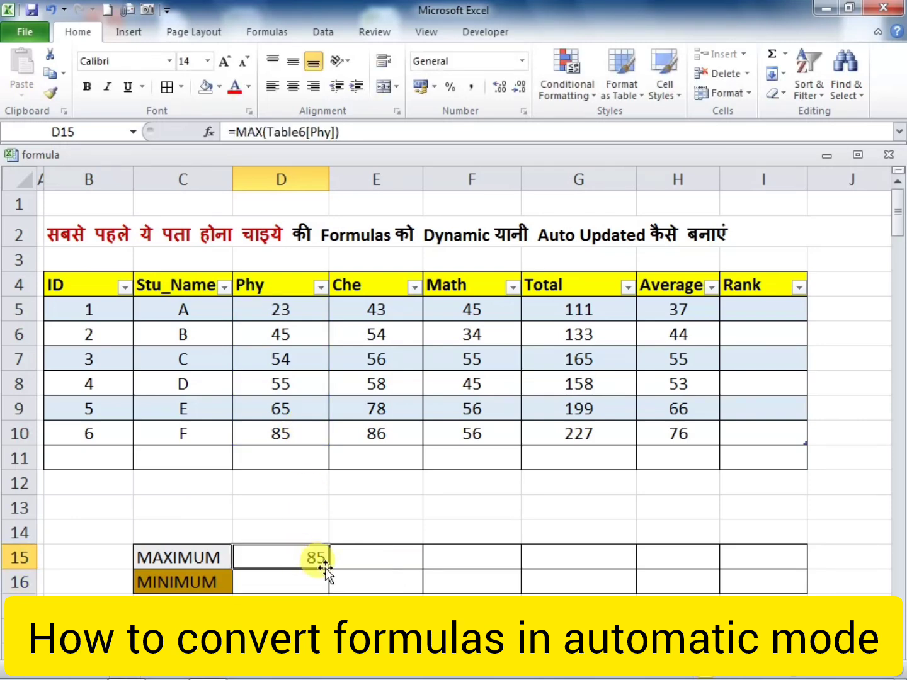
drag(332, 569, 774, 556)
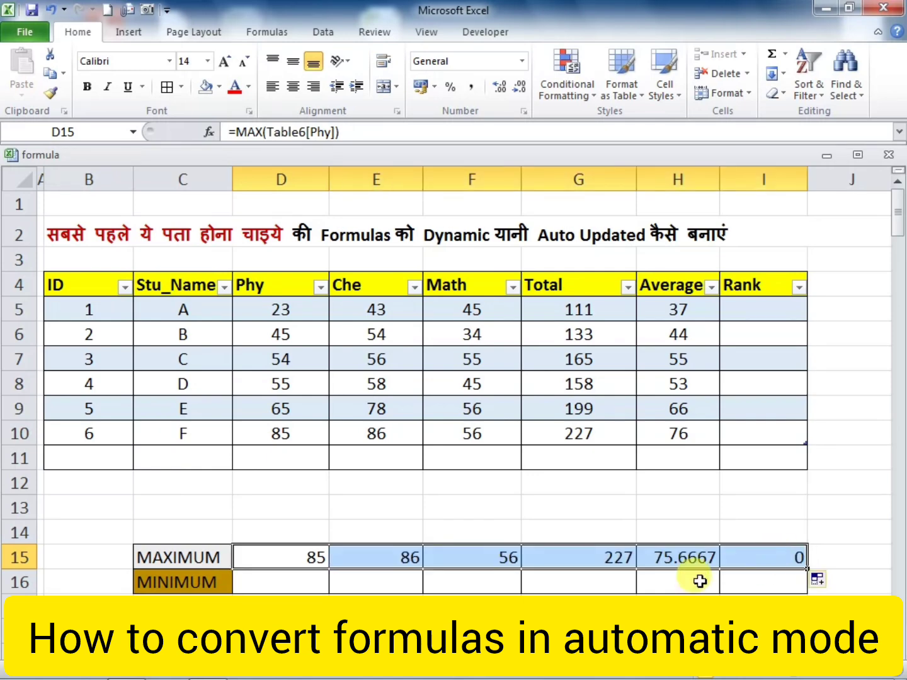
Enter =MIN(Table6[Phy]) in the MINIMUM row at D16 and fill it across to I16
click(319, 584)
text(=)
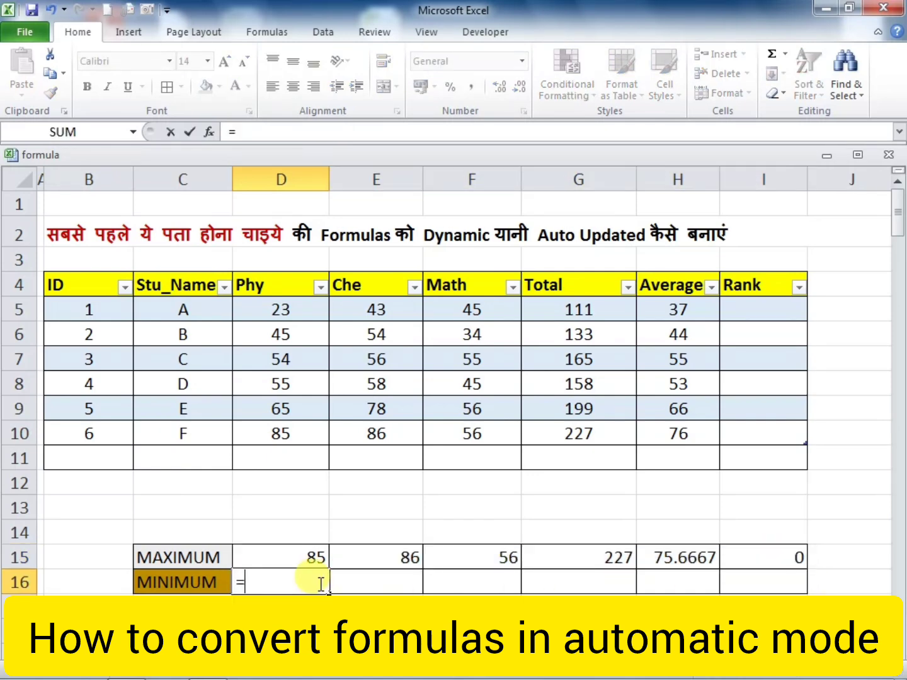
text(MIN()
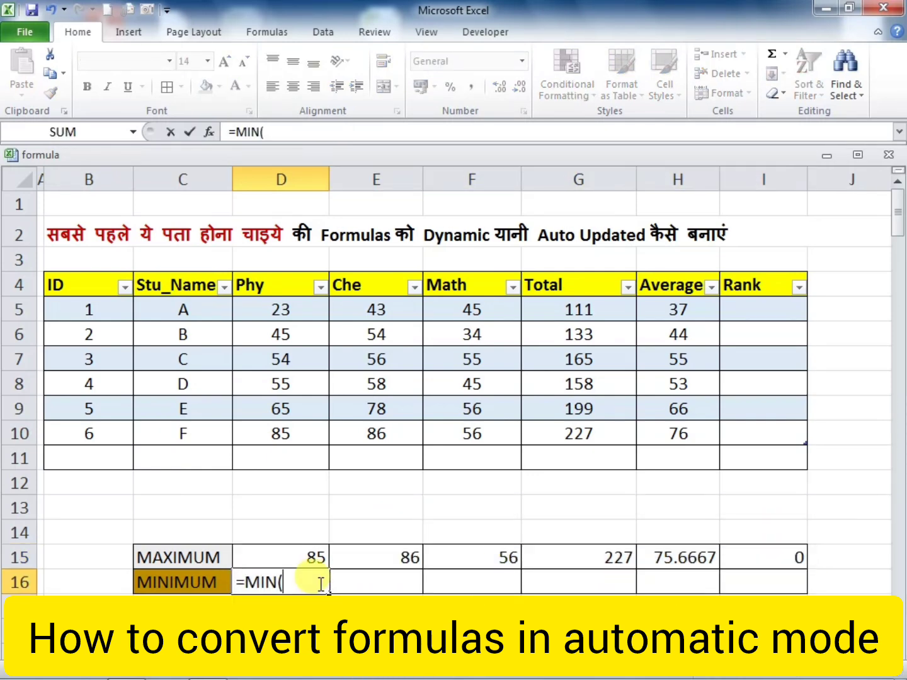
drag(290, 308, 288, 431)
text())
key(Return)
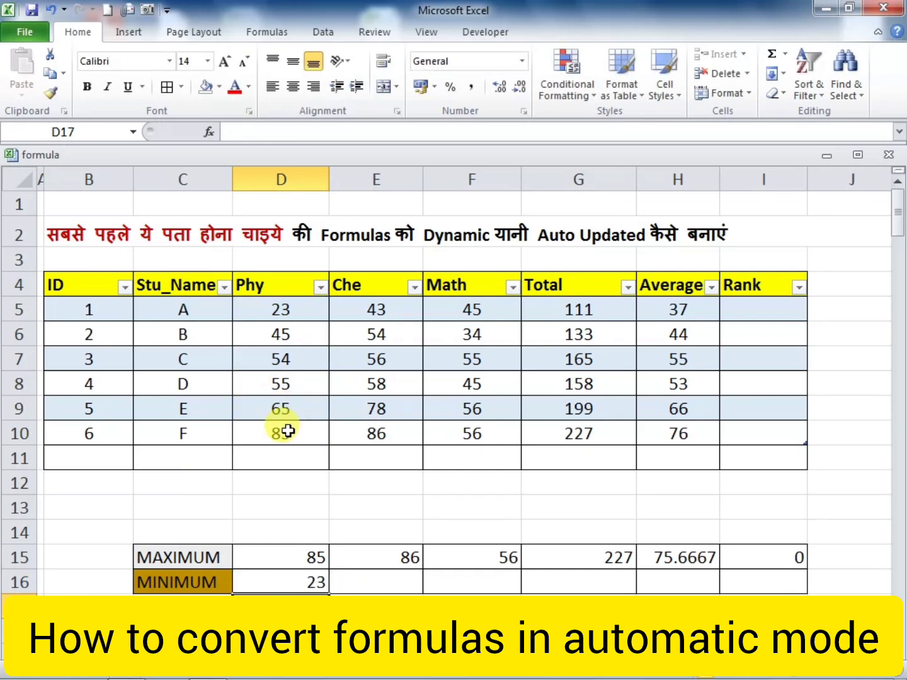
click(327, 585)
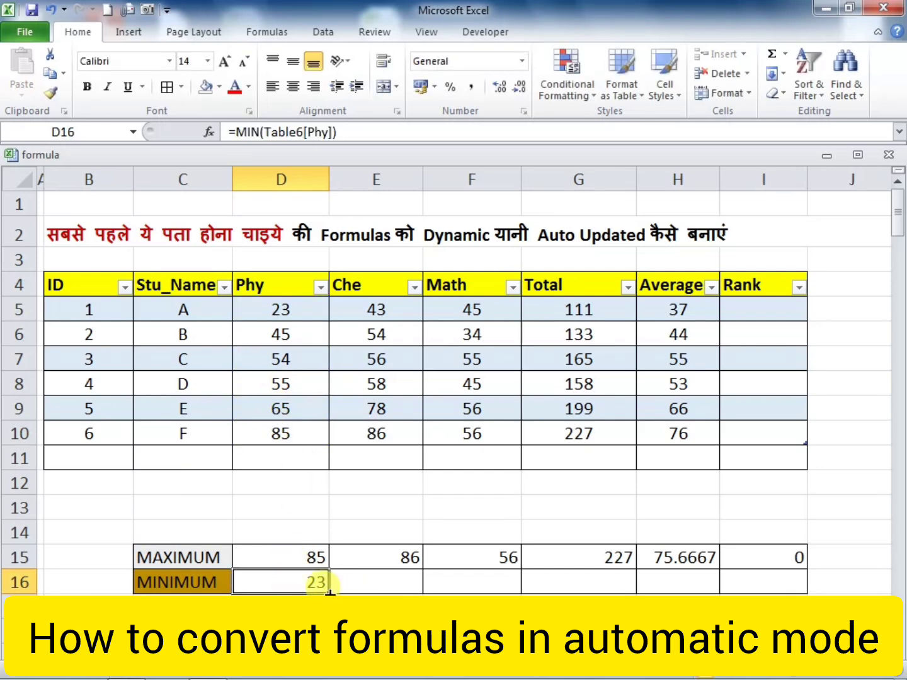
drag(328, 589, 775, 587)
click(647, 595)
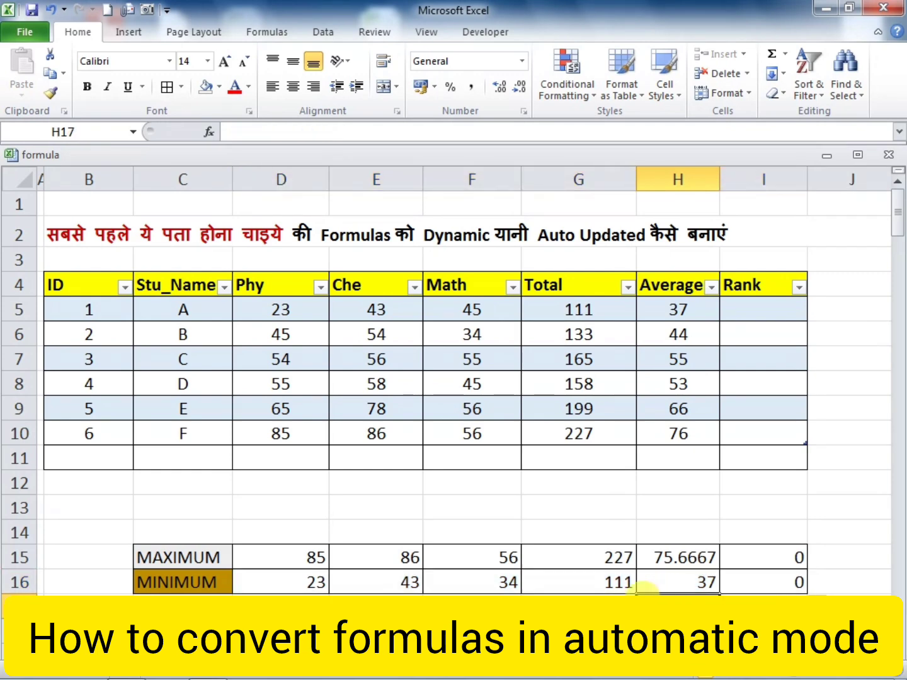
Add a student record directly below the table in row 11 with ID 7, name G, Phy 99, Che 85 and Math 97
click(87, 458)
text(7)
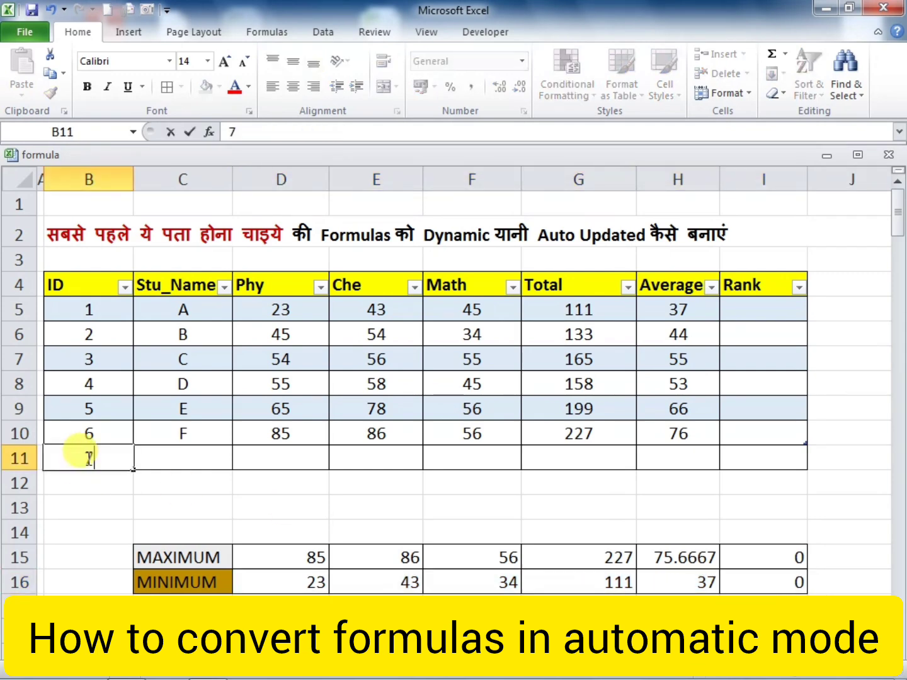
click(162, 459)
text(G)
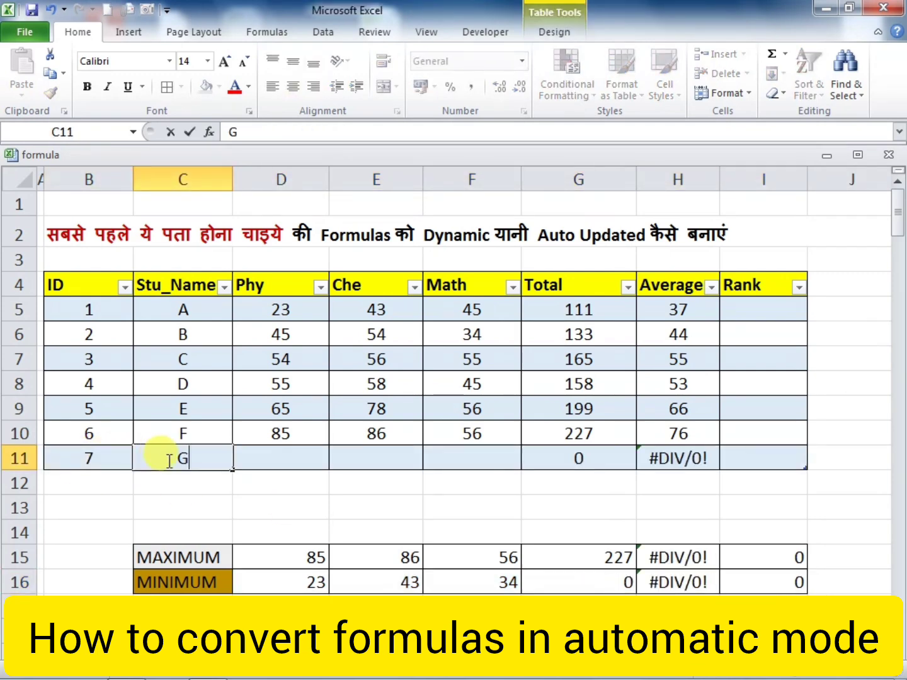
click(270, 449)
text(99)
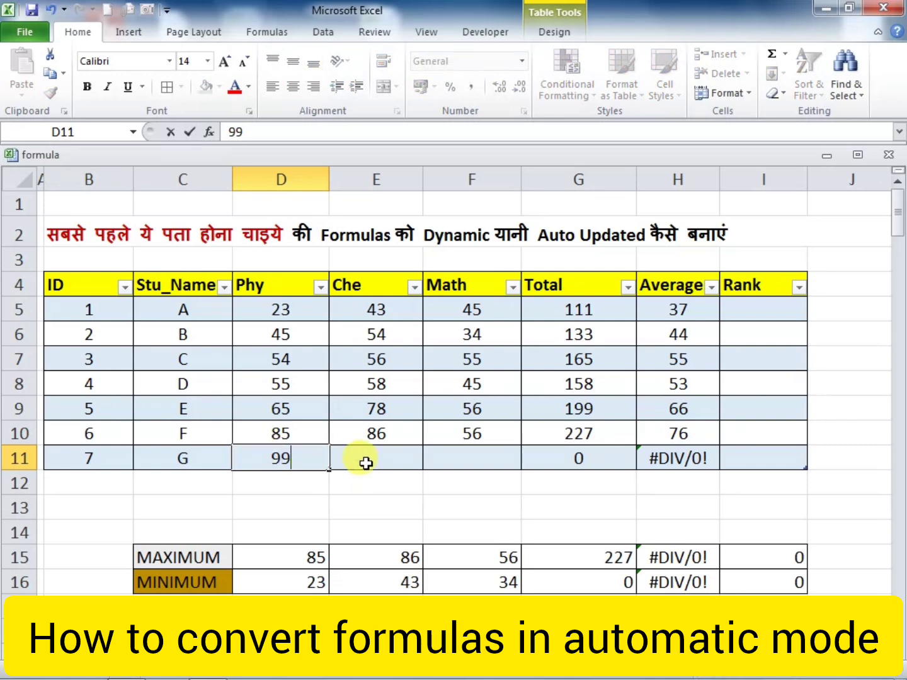
click(364, 462)
text(85)
click(462, 460)
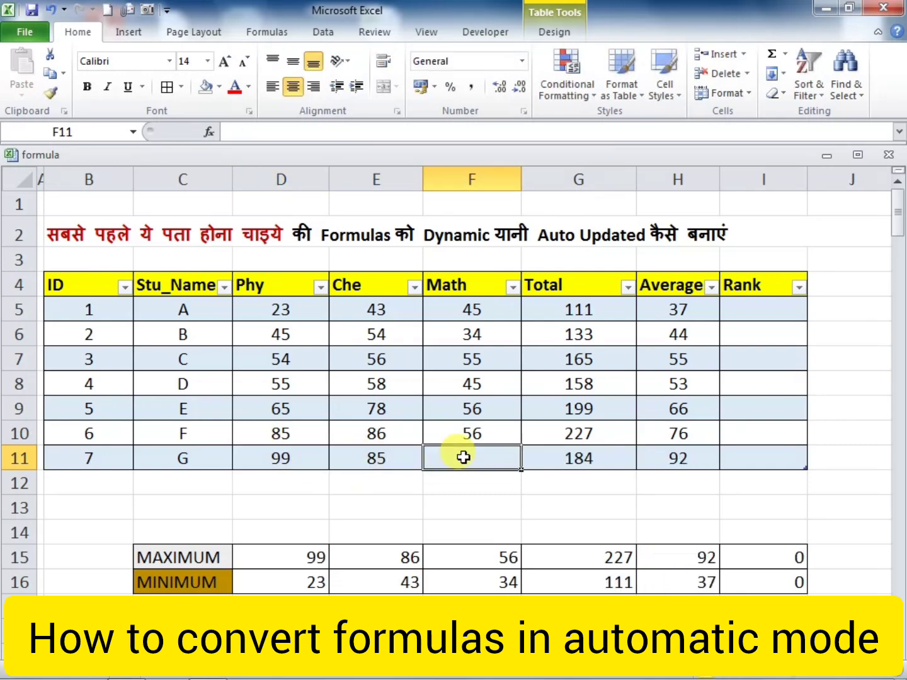
text(97)
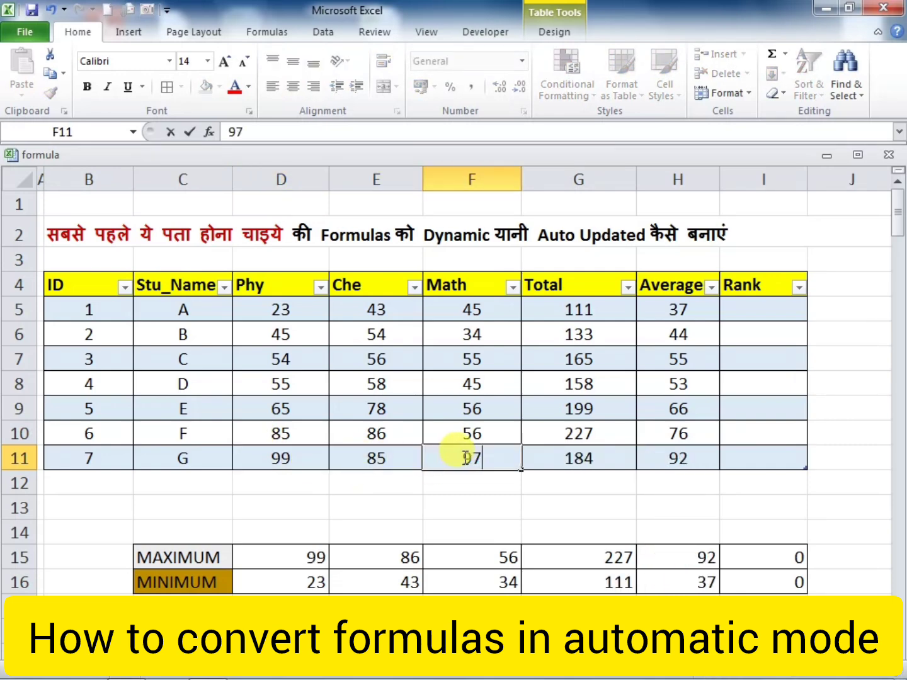
click(483, 501)
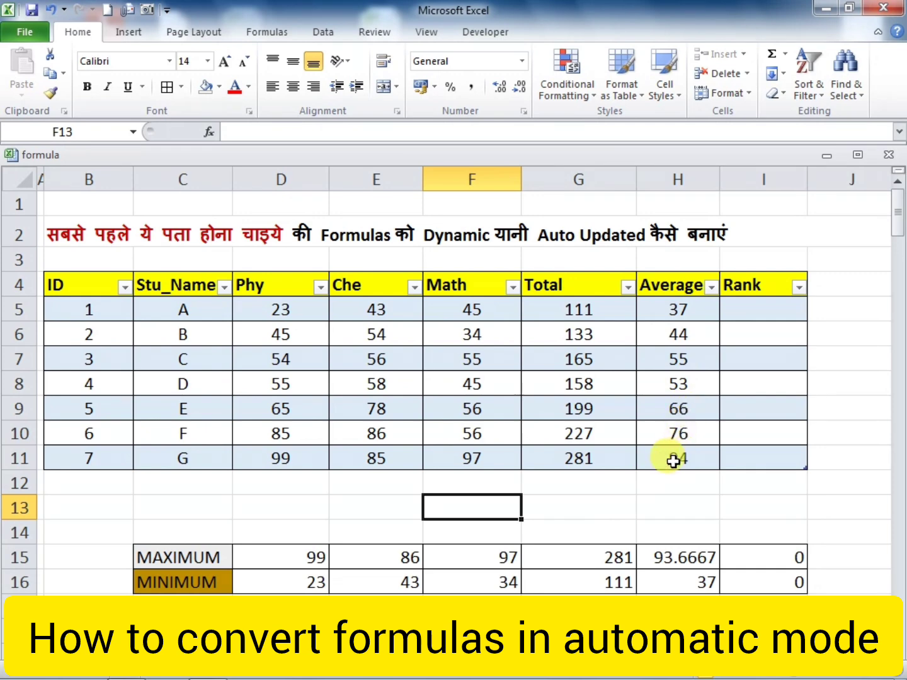
click(748, 308)
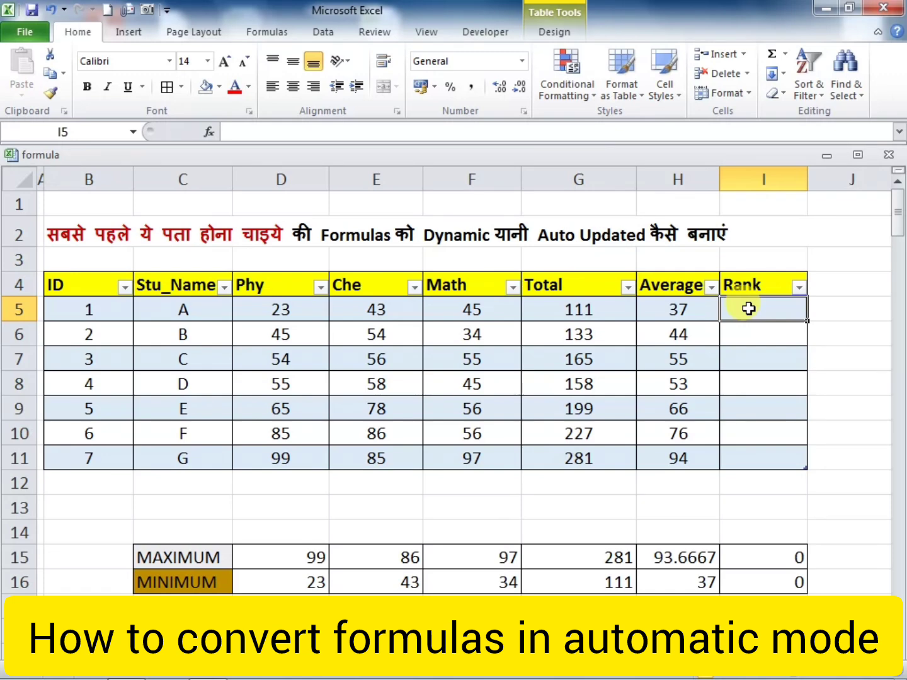
text(=)
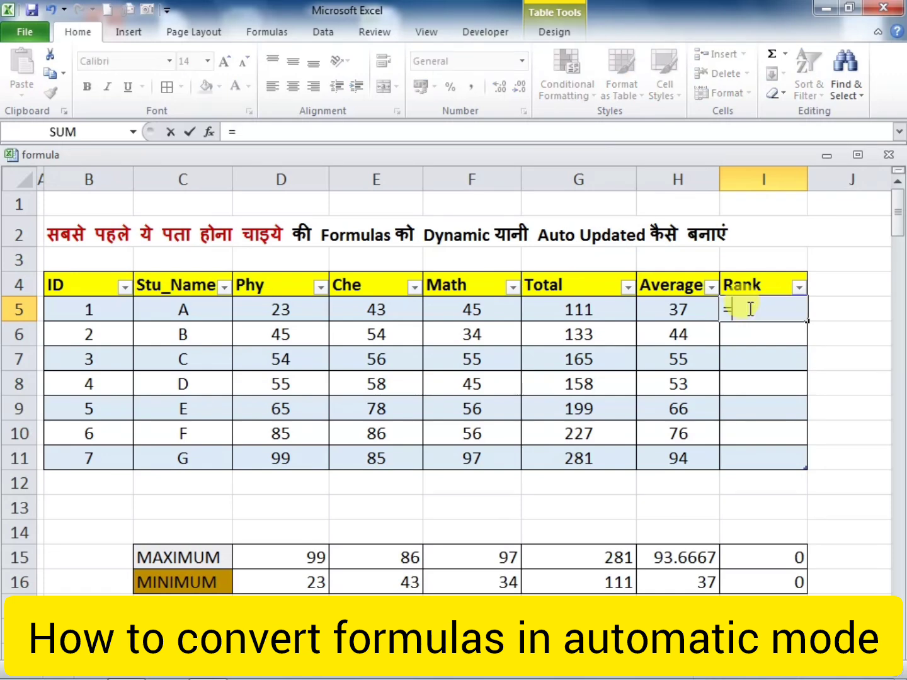
text(RAN)
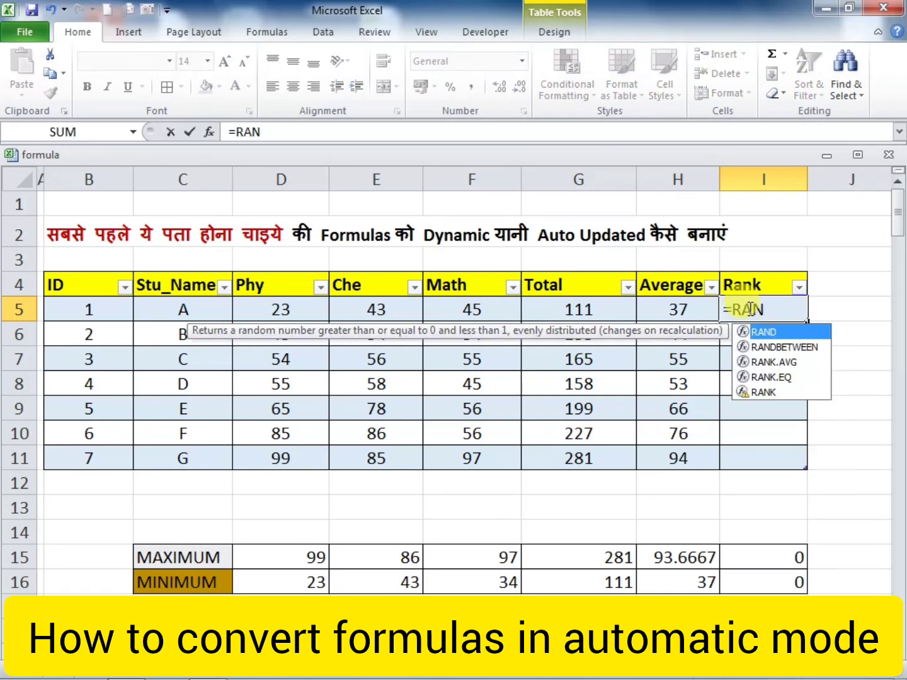
text(K()
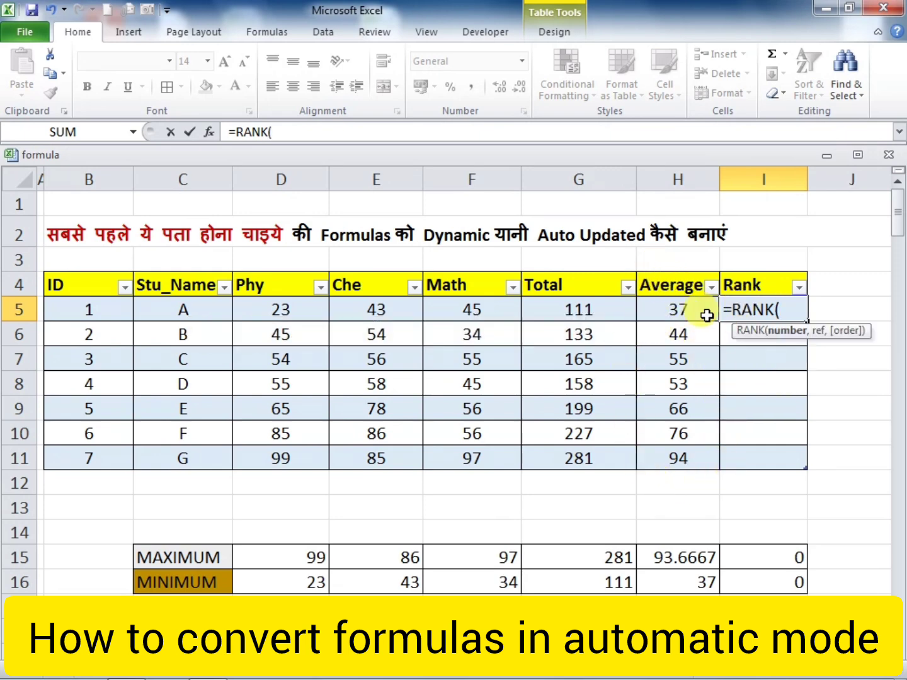
click(649, 311)
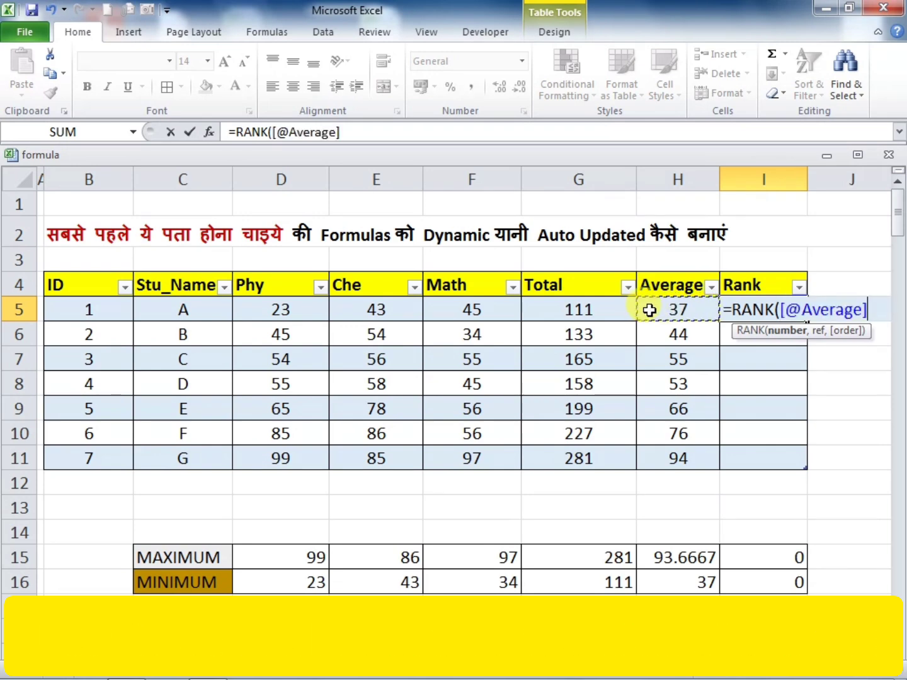
text(,)
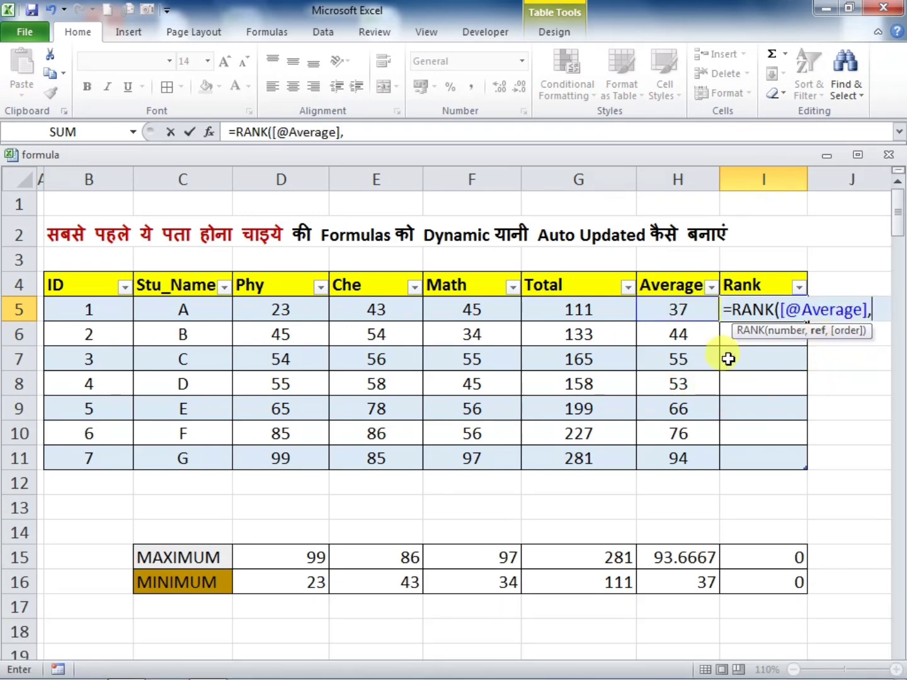
click(674, 314)
drag(674, 314, 700, 447)
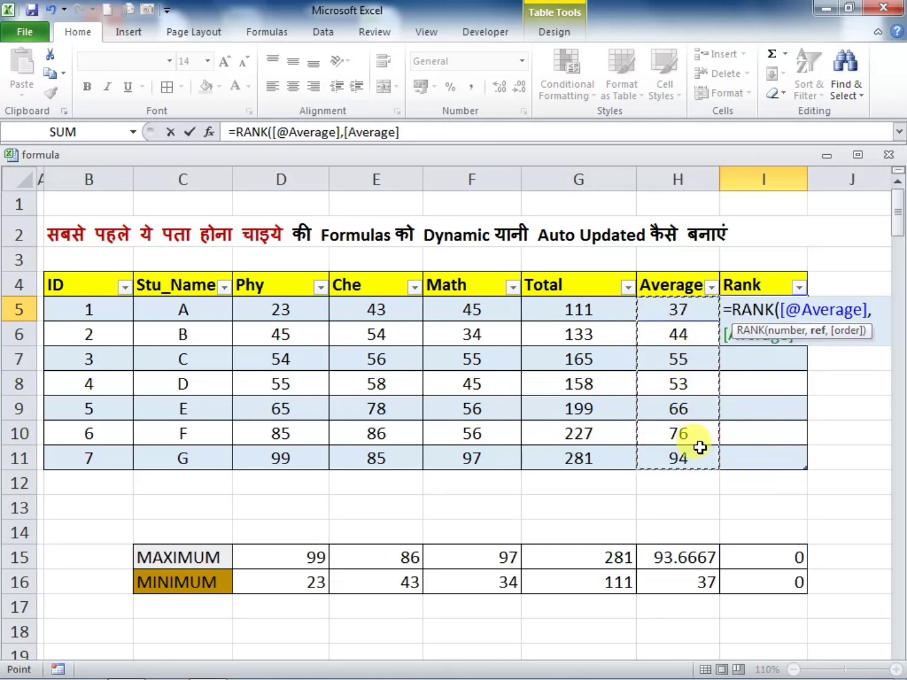
text(,0)
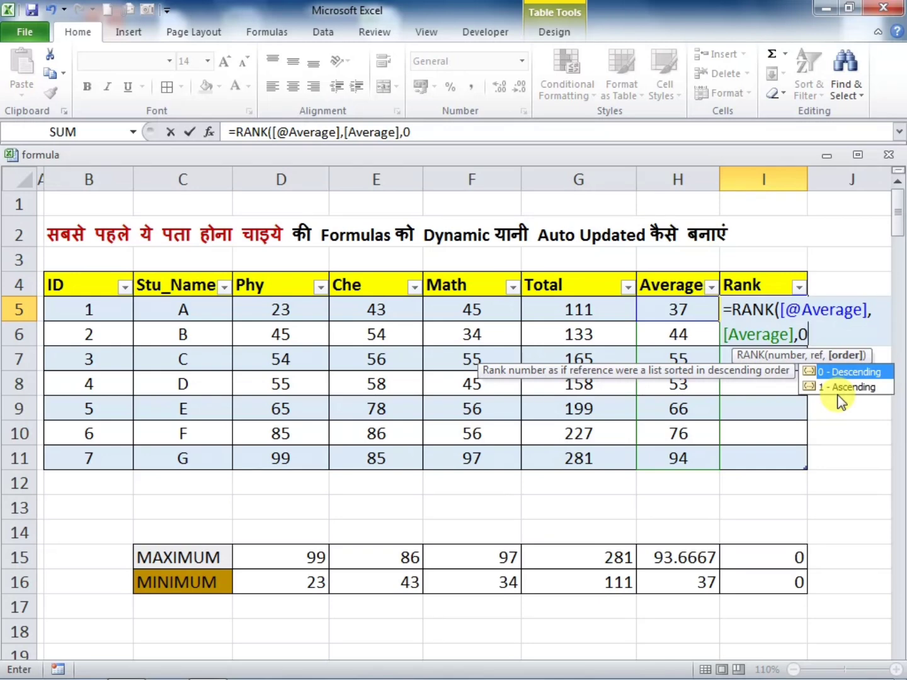
text())
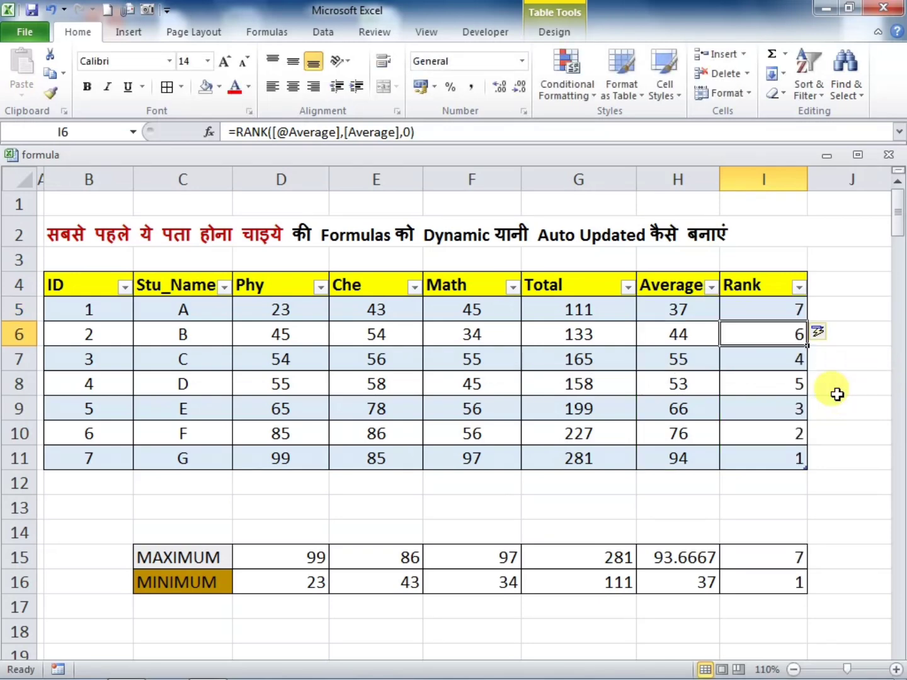
Compare the Average and Rank values in rows 11, 10, 9 and 5 to examine the descending ranking
click(840, 406)
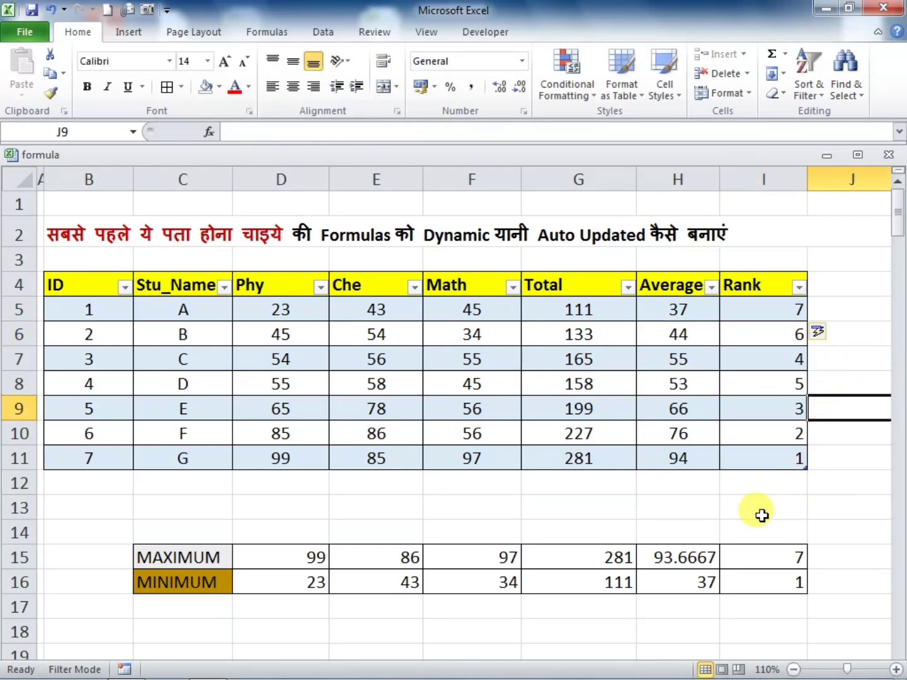
click(702, 460)
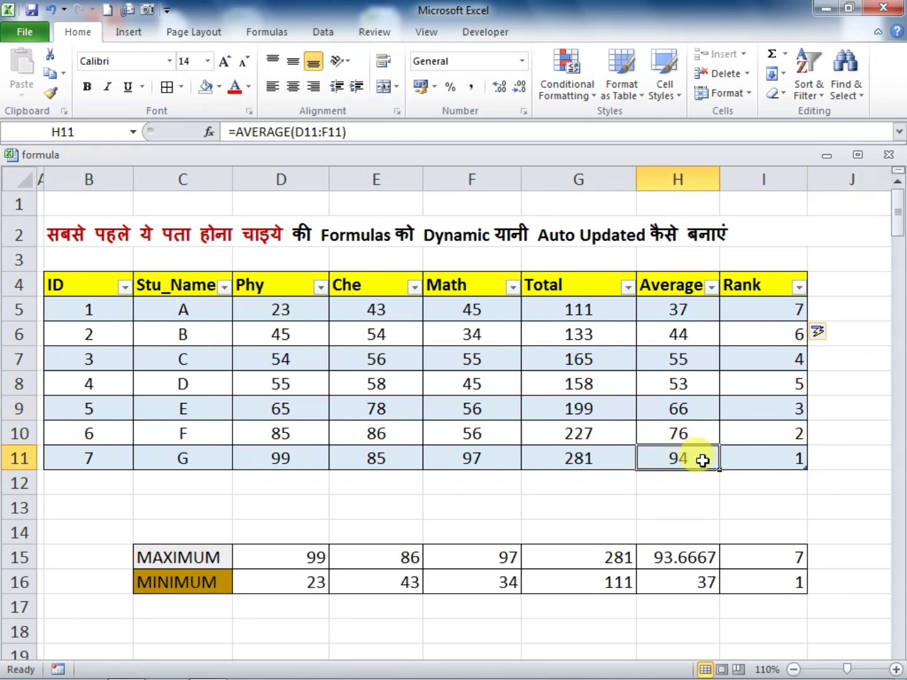
click(770, 454)
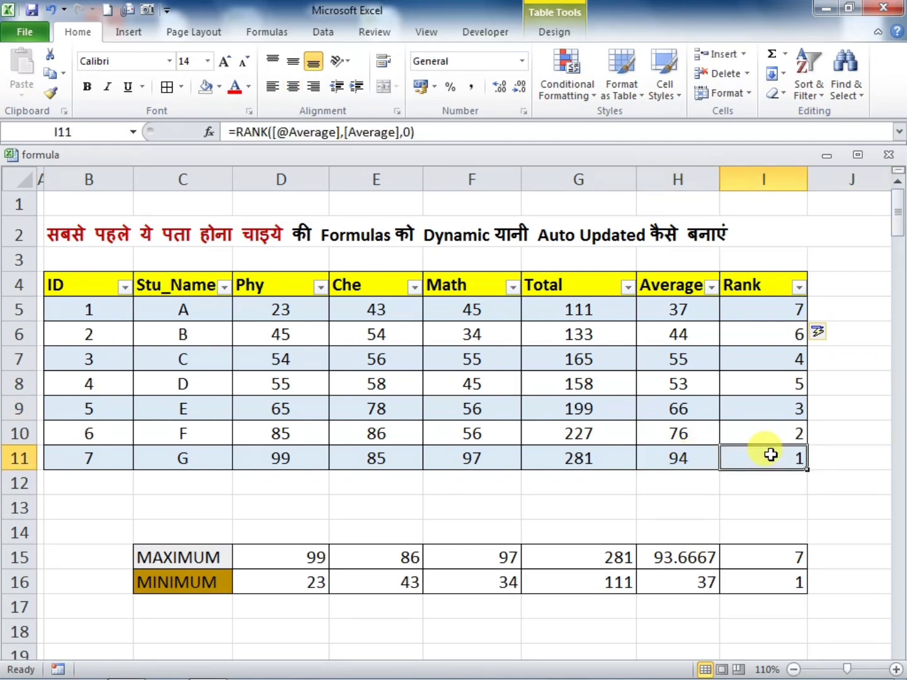
click(707, 431)
click(774, 430)
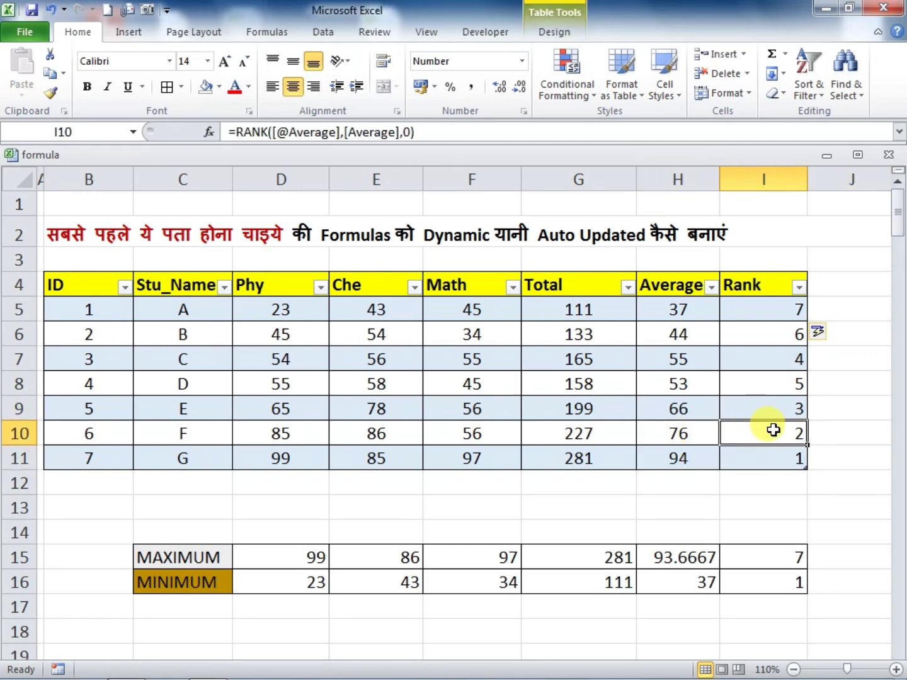
click(702, 406)
click(784, 404)
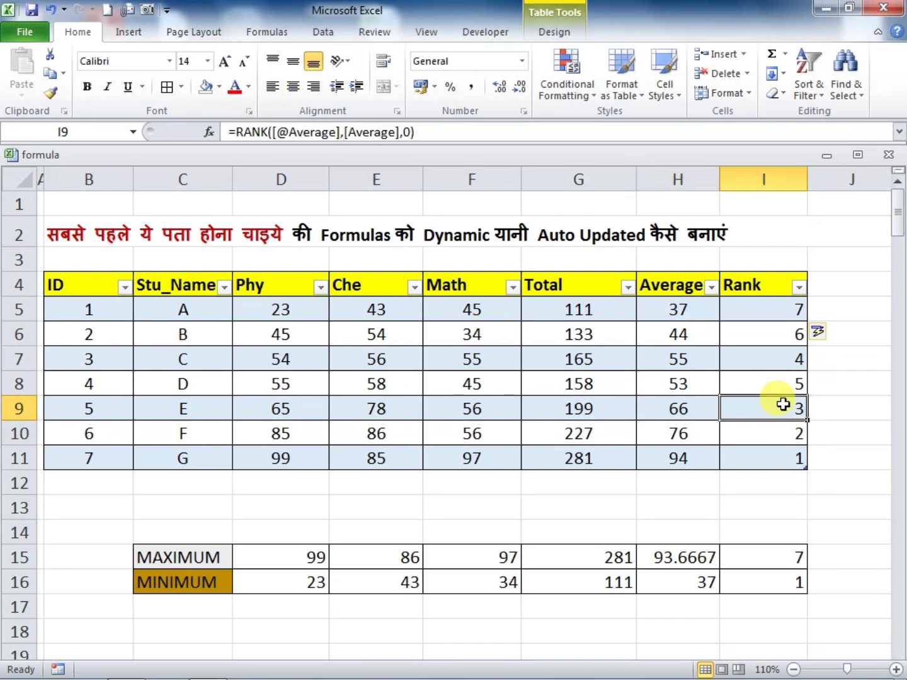
click(649, 310)
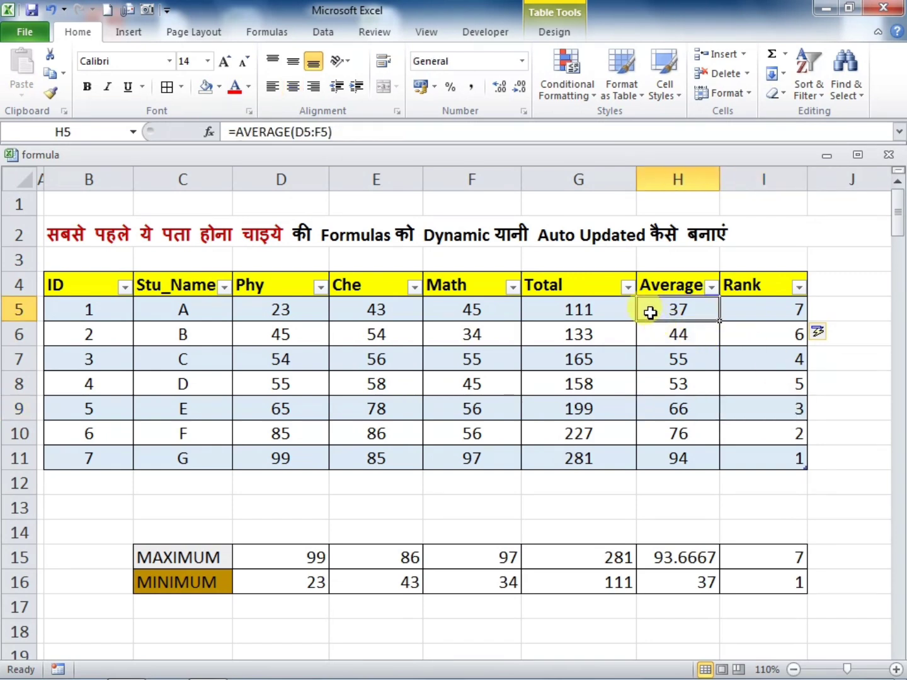
Change the order argument of the RANK formula in I5 to 1 for ascending ranking
click(746, 309)
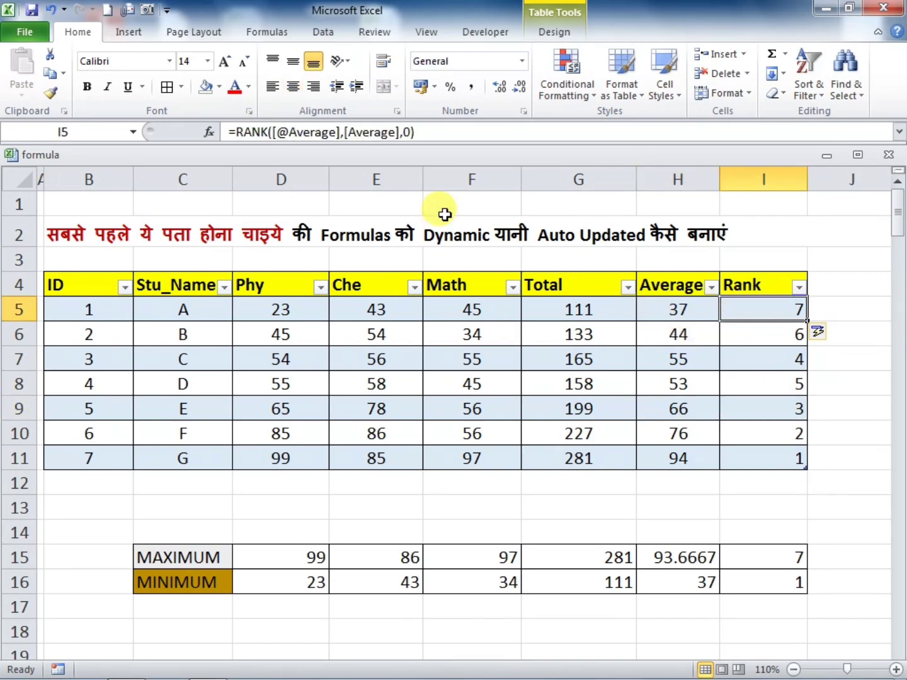
click(428, 131)
key(BackSpace)
key(BackSpace)
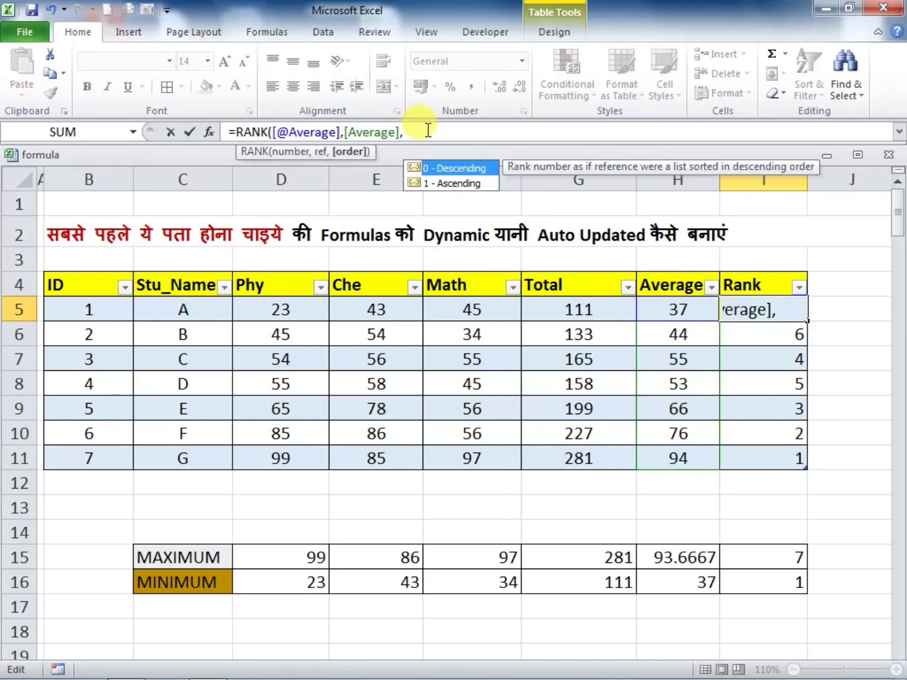
text(1)
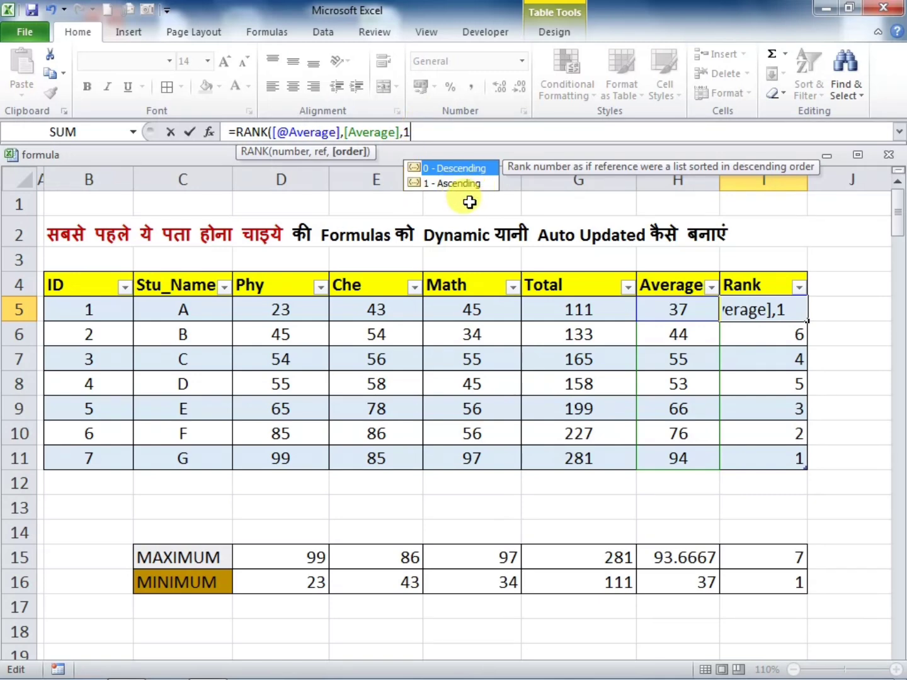
text())
key(Return)
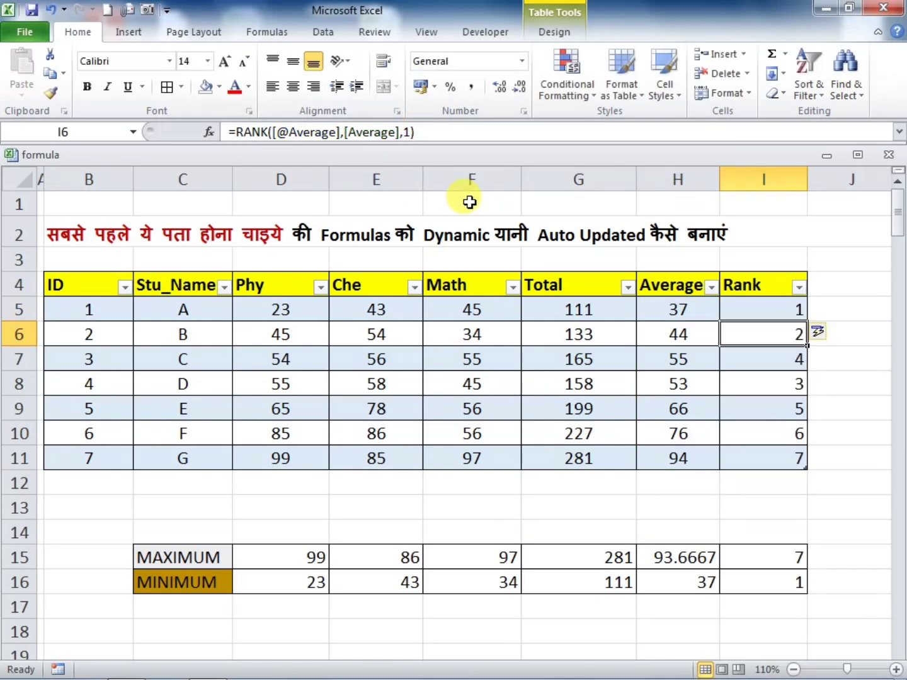
Compare the Average and Rank values of the first and last students to examine the ascending ranking
click(838, 434)
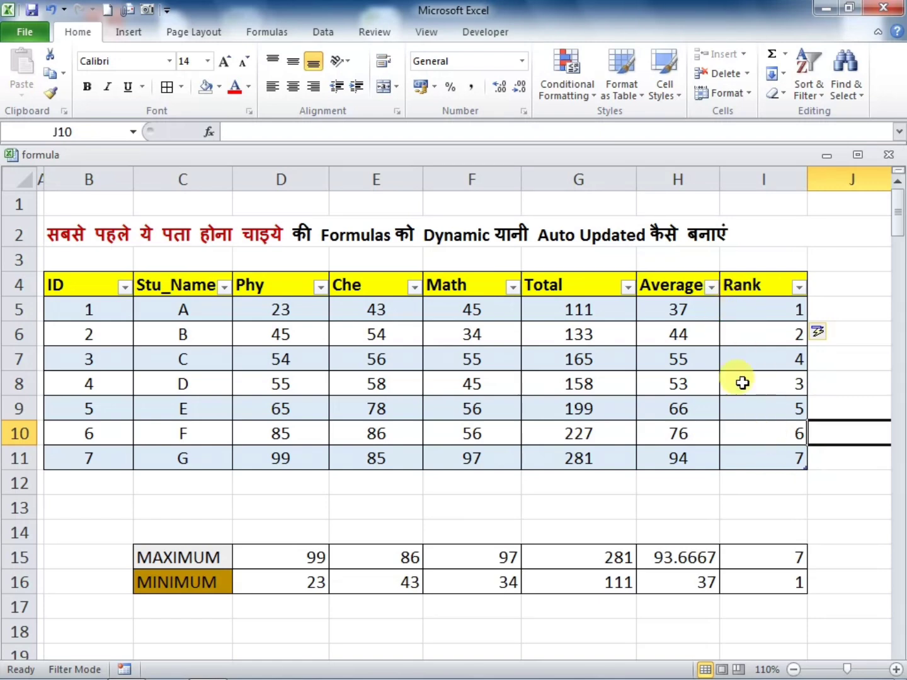
click(643, 309)
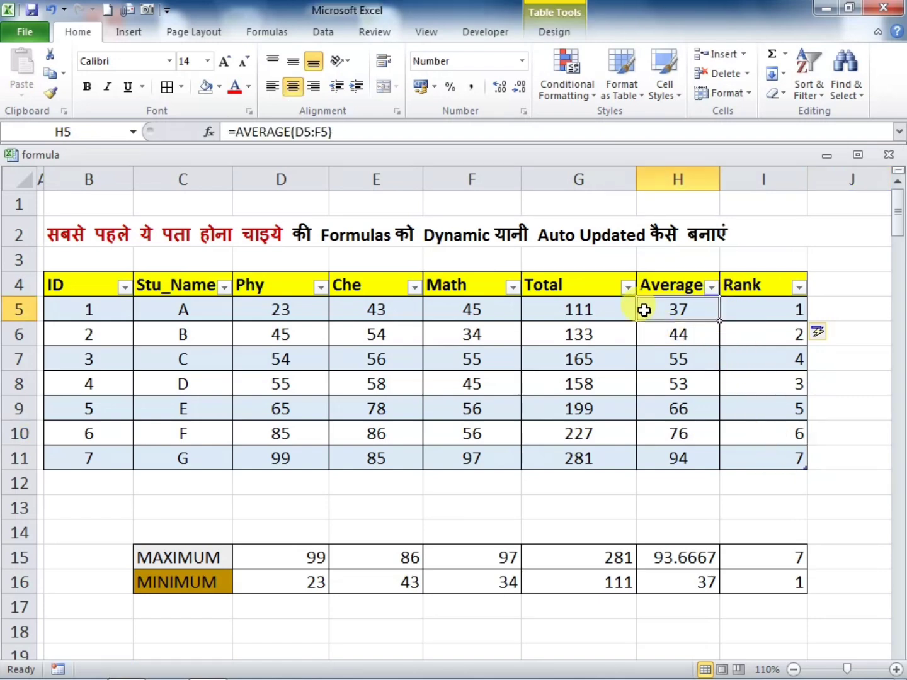
click(743, 310)
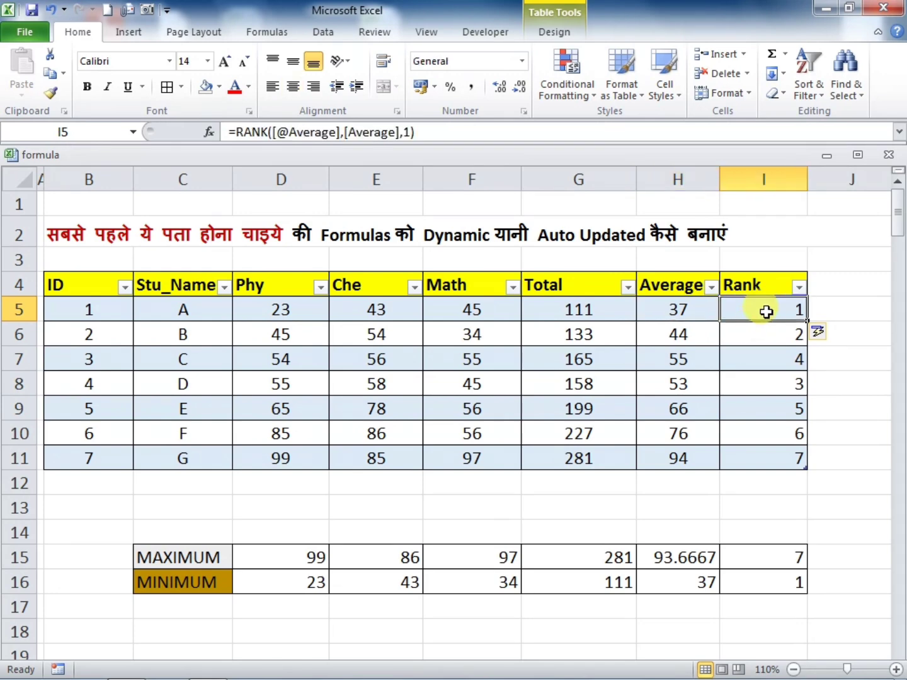
click(656, 464)
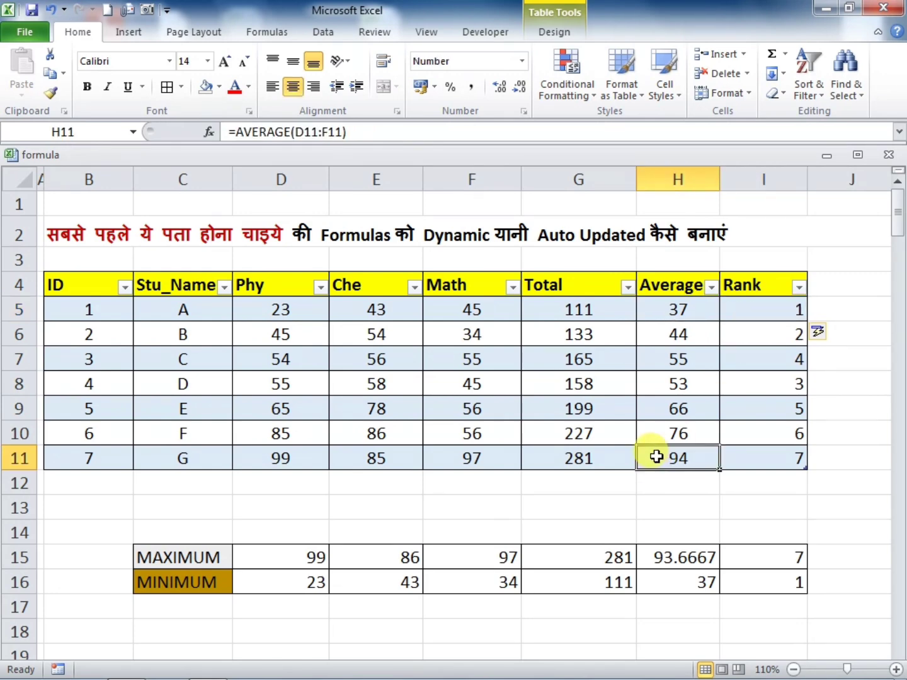
click(759, 460)
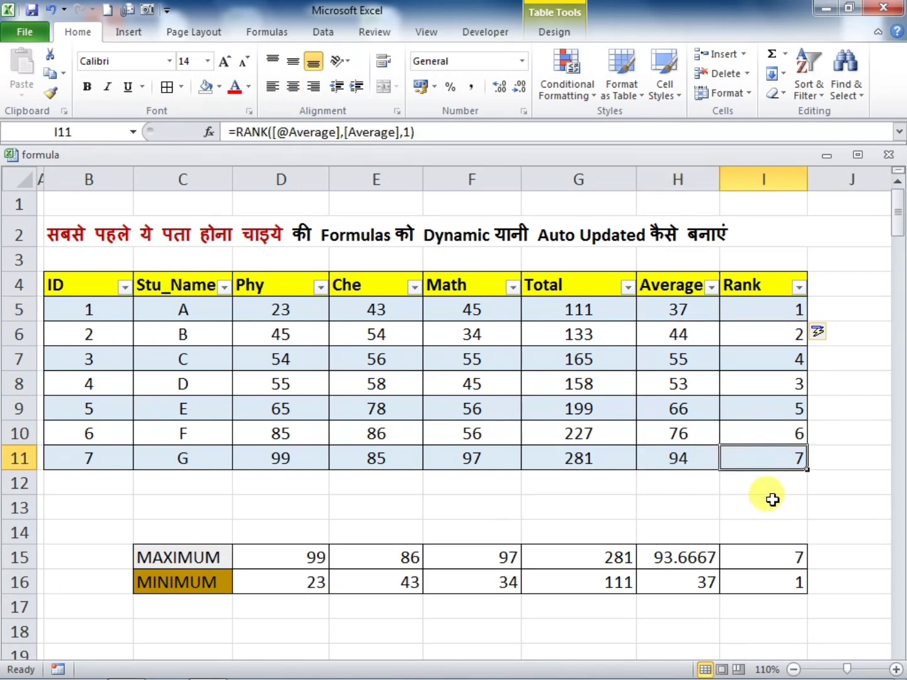